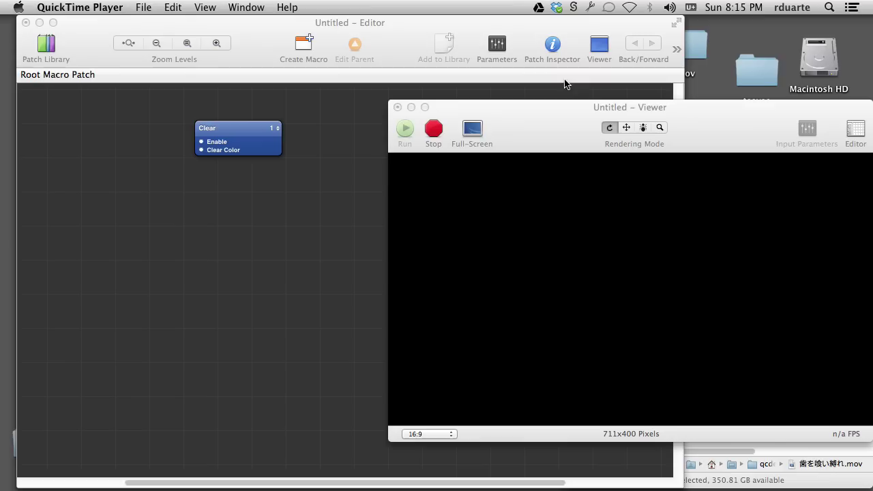
Switch from the Quartz Composer editor to the Finder window listing the qcdemo demo files
left_click(479, 24)
key("super+Tab")
key("super+Tab")
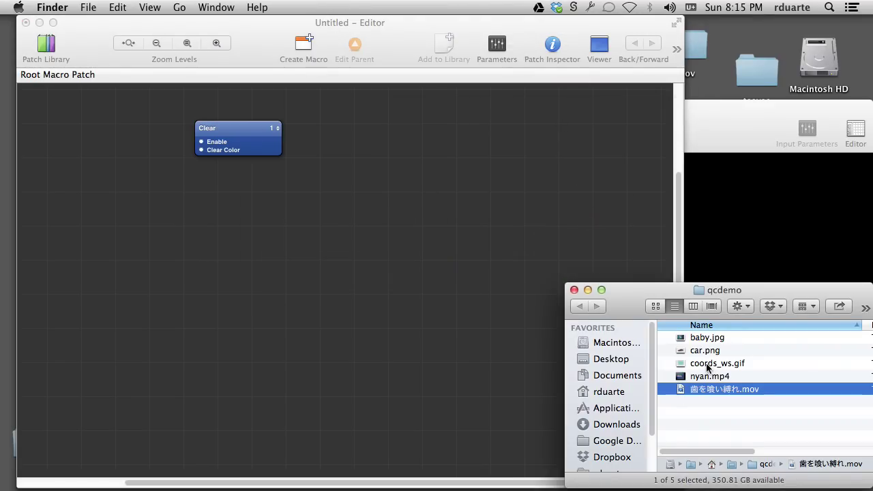
Quick Look the coords_ws.gif coordinate diagram, then bring the rendering Viewer back to the front
left_click(710, 363)
key("space")
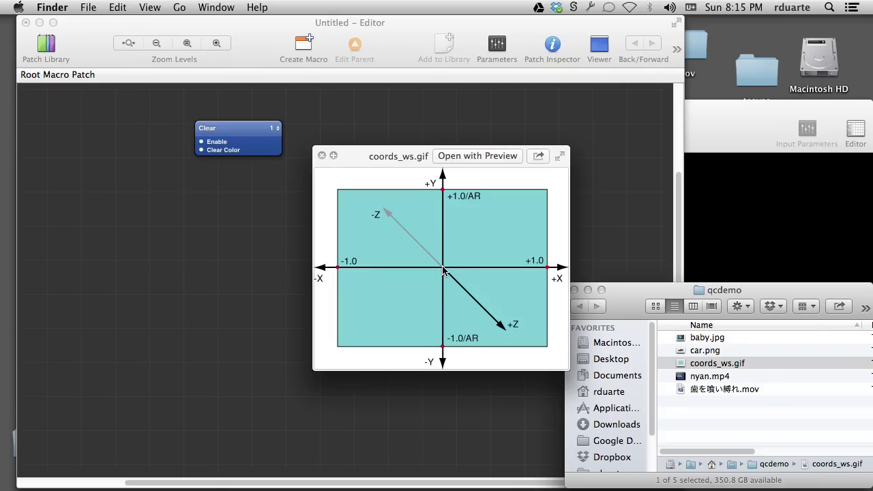
left_click(696, 133)
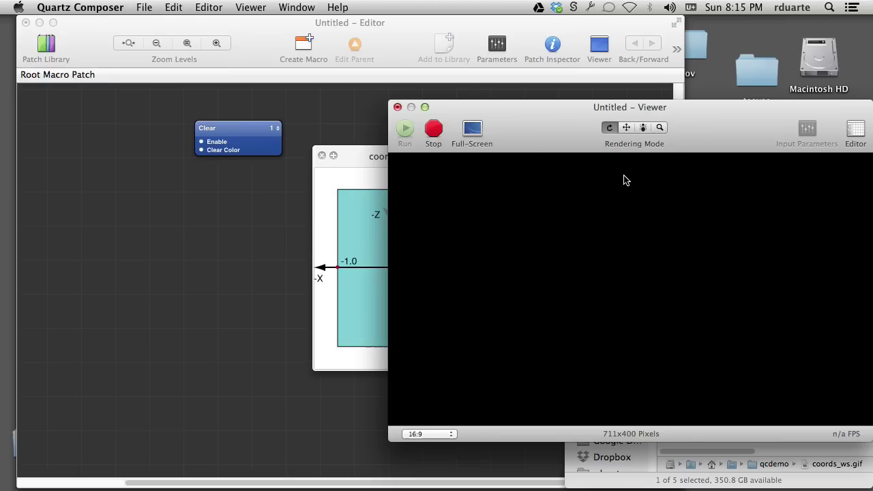
Switch the Viewer from 16:9 to a 4:3 aspect ratio, rendering at 534x400
left_click(357, 154)
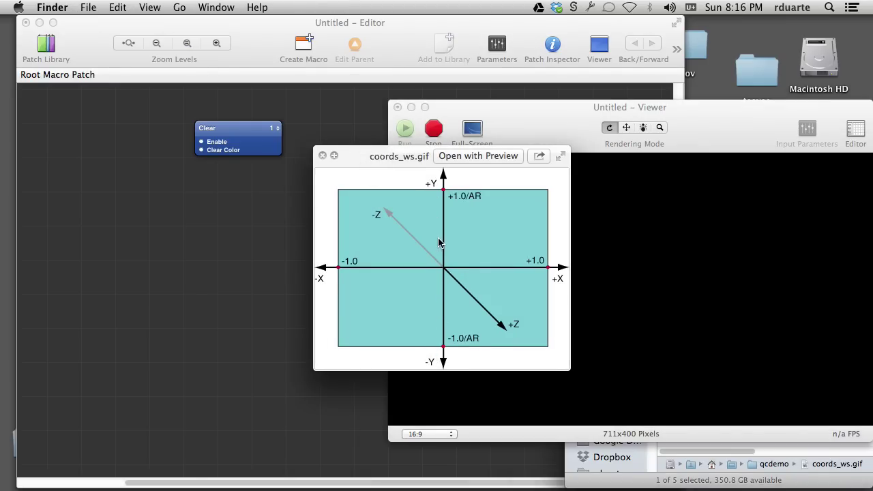
left_click(686, 142)
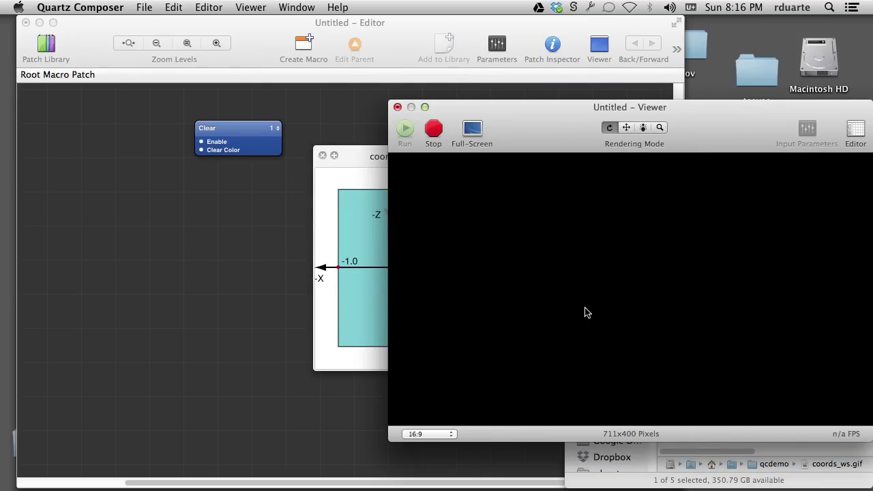
left_click_drag(513, 147, 499, 128)
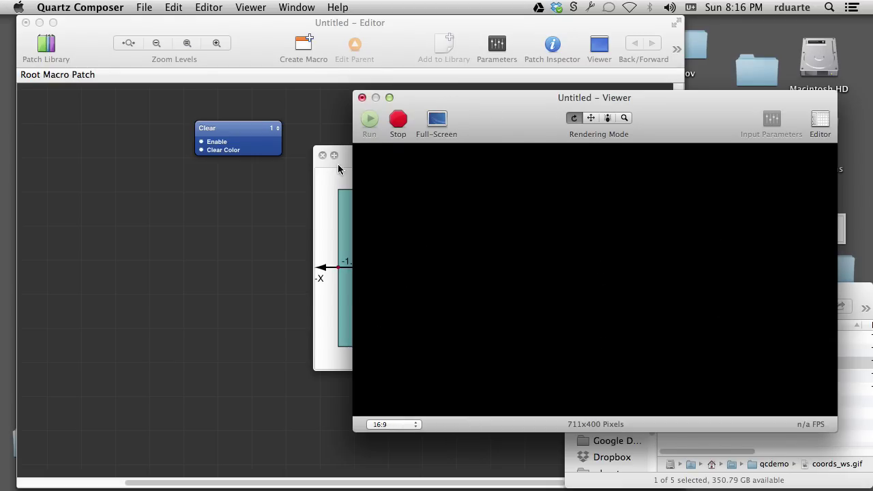
left_click(395, 424)
left_click(410, 412)
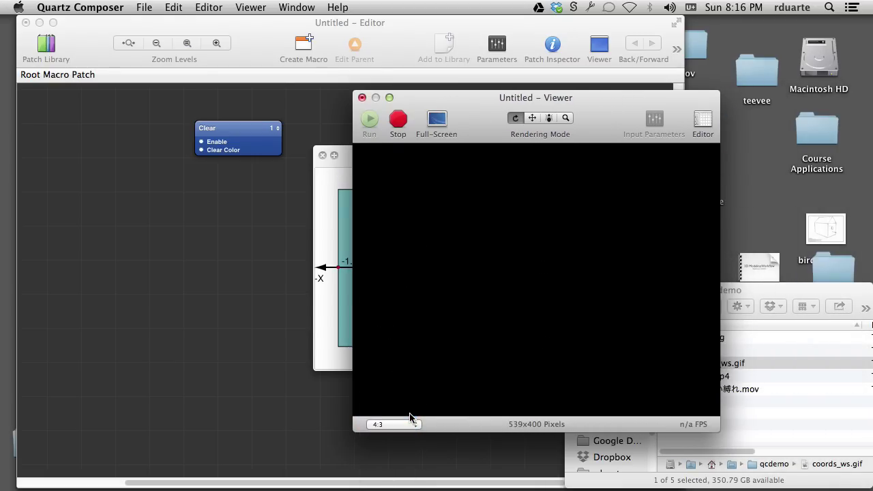
Place the Viewer beside the coords_ws.gif preview and compare the two
left_click_drag(483, 133, 570, 133)
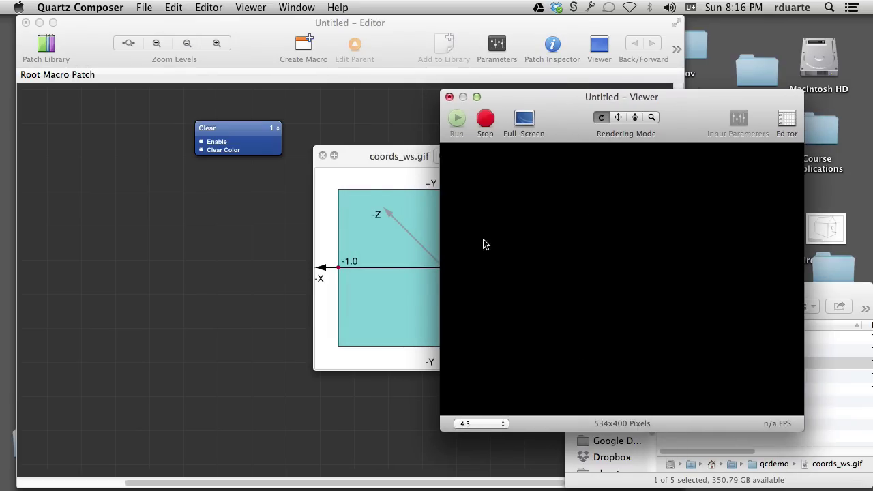
left_click(384, 156)
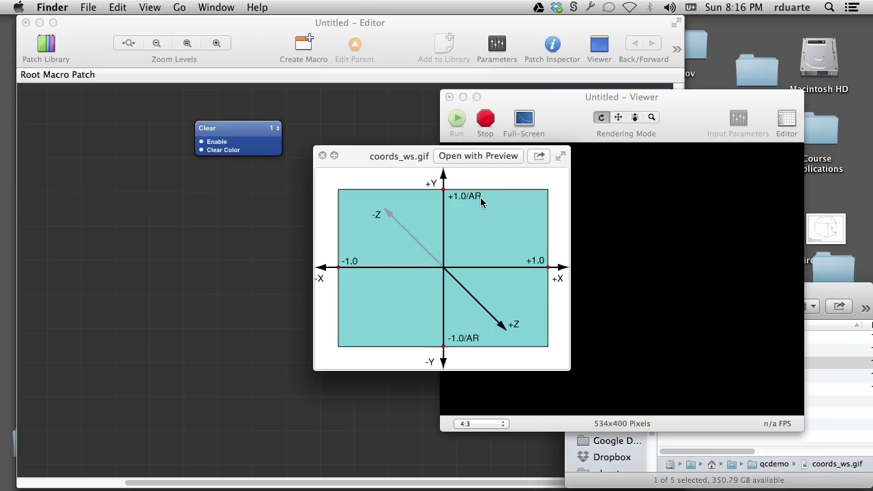
left_click(563, 117)
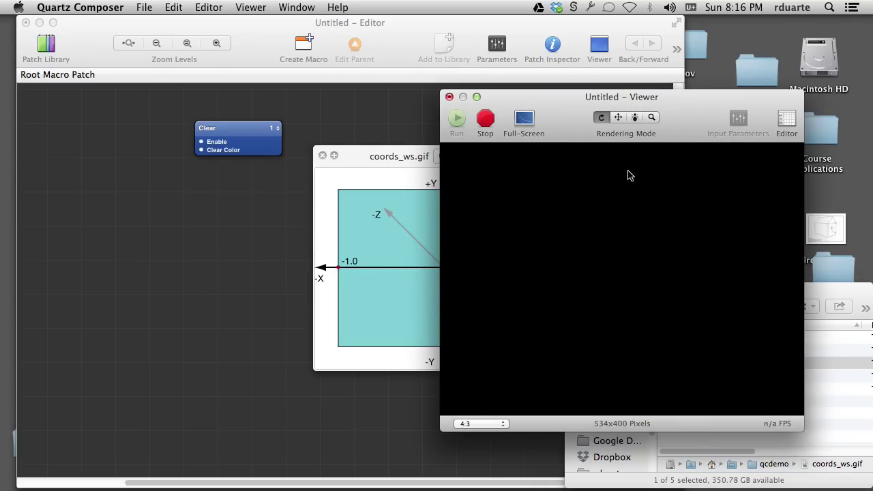
left_click(391, 158)
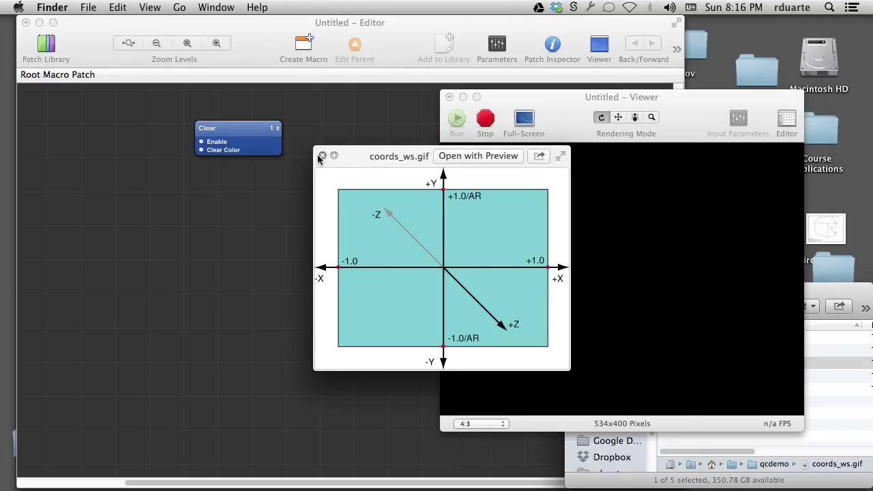
Close Quick Look and add an Instructions patch from a Patch Library search for 'instruc'
left_click(322, 155)
left_click(298, 220)
key("super+shift+l")
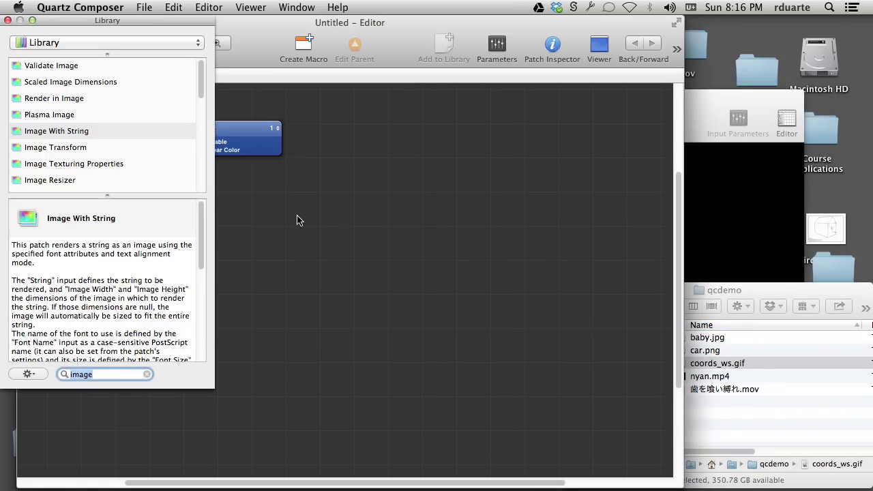
type("instruc")
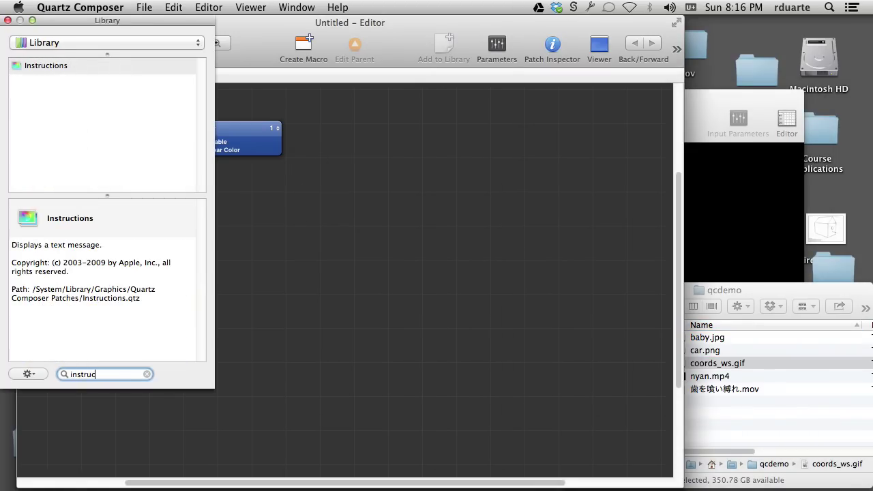
key("Return")
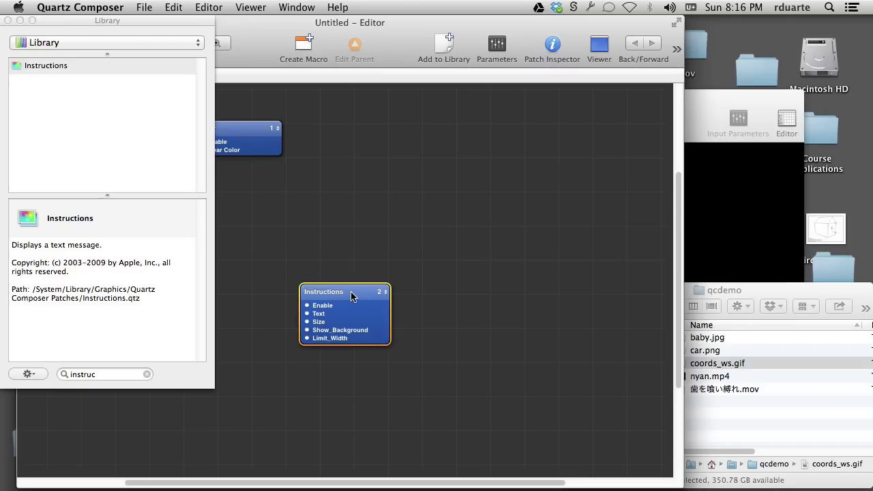
left_click_drag(354, 291, 407, 209)
Arrange the Viewer and Instructions patch so the Viewer shows Hello World!!
left_click(740, 238)
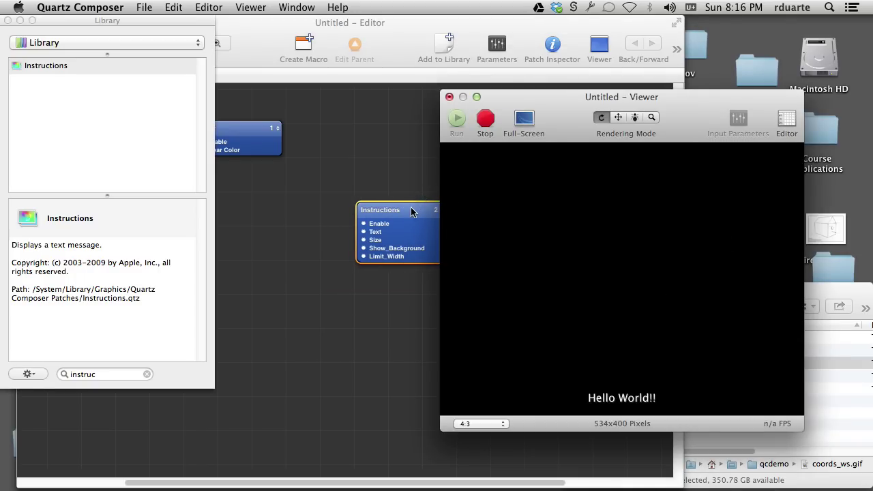
left_click_drag(551, 97, 600, 106)
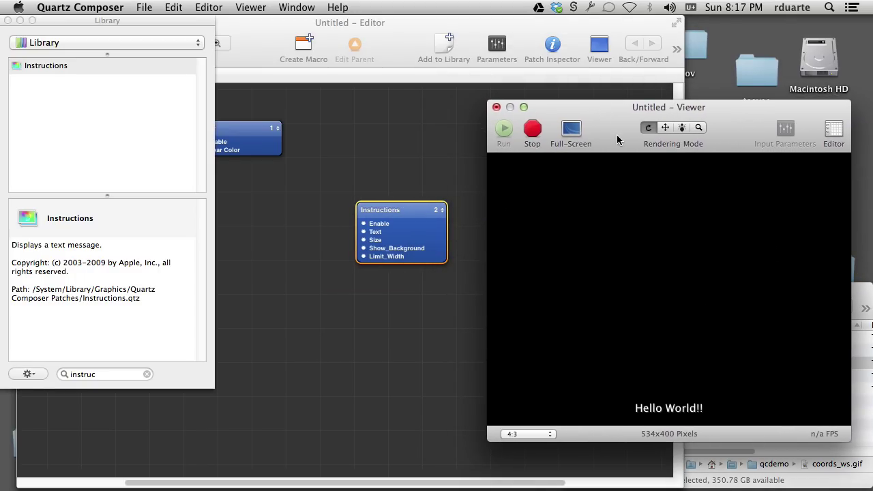
left_click_drag(402, 208, 415, 216)
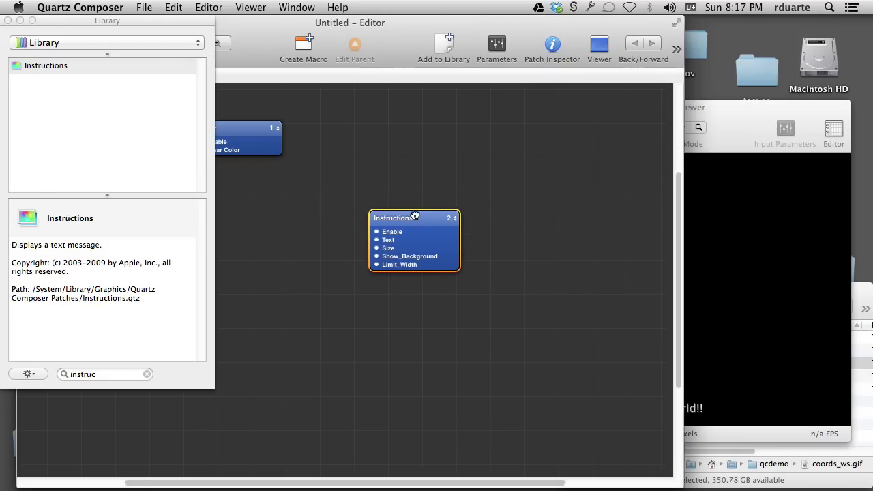
left_click(762, 107)
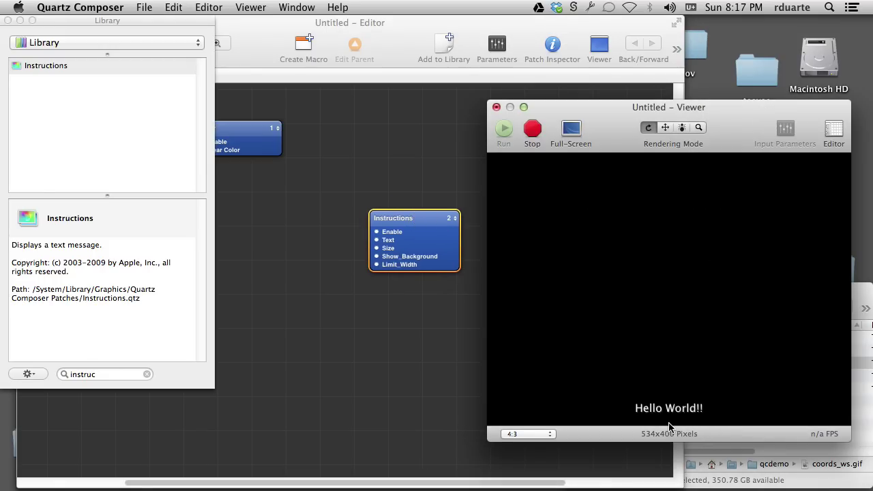
left_click(543, 435)
Set the Viewer back to 16:9 and shrink it to 512x288 pixels
left_click(543, 442)
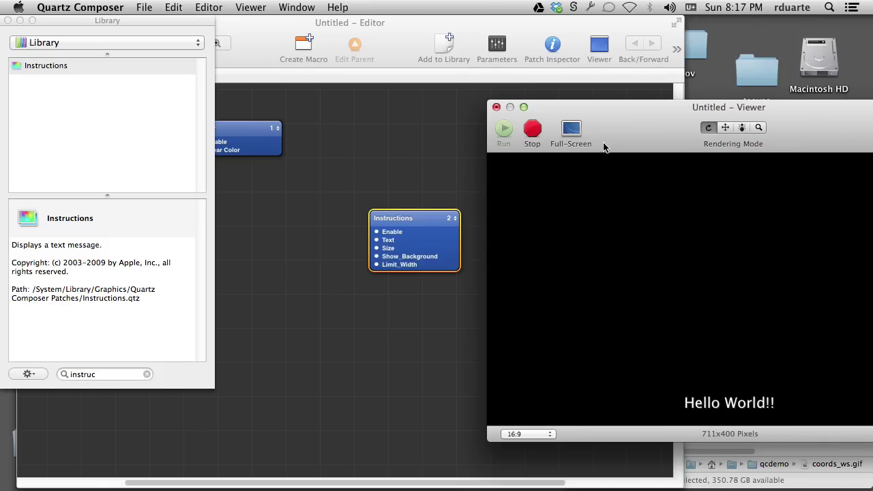
left_click_drag(494, 436, 550, 362)
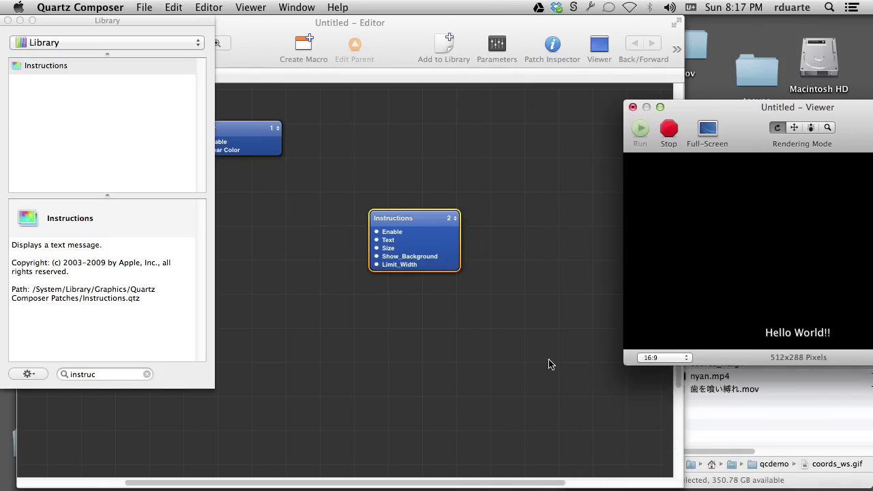
left_click_drag(741, 109, 622, 101)
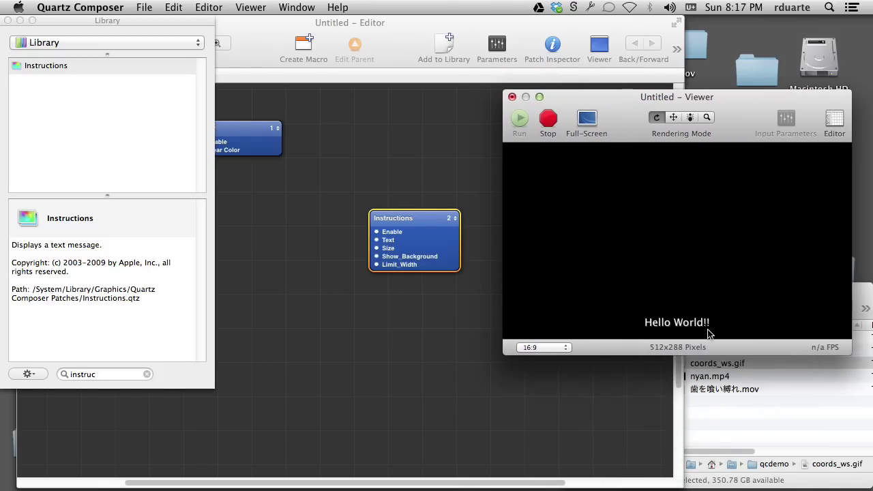
Change the Instructions patch's Text input to 'Hi'
left_click(401, 225)
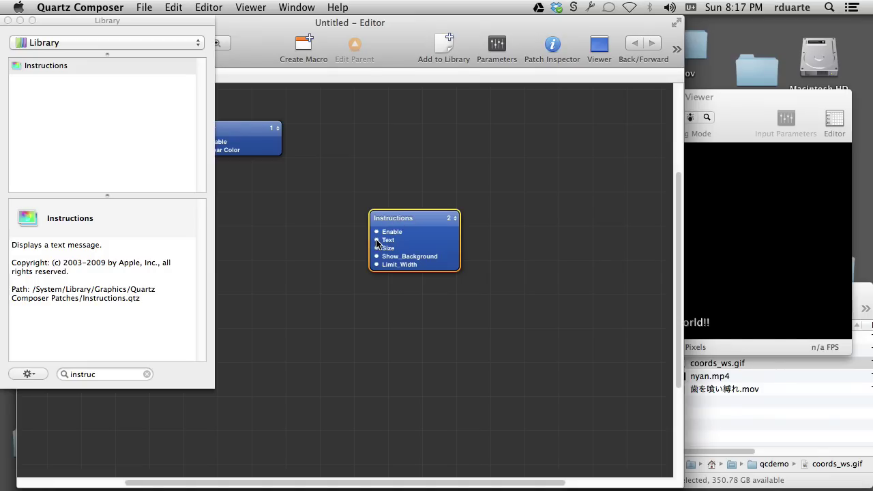
mouse_move(377, 243)
double_click(376, 243)
type("H")
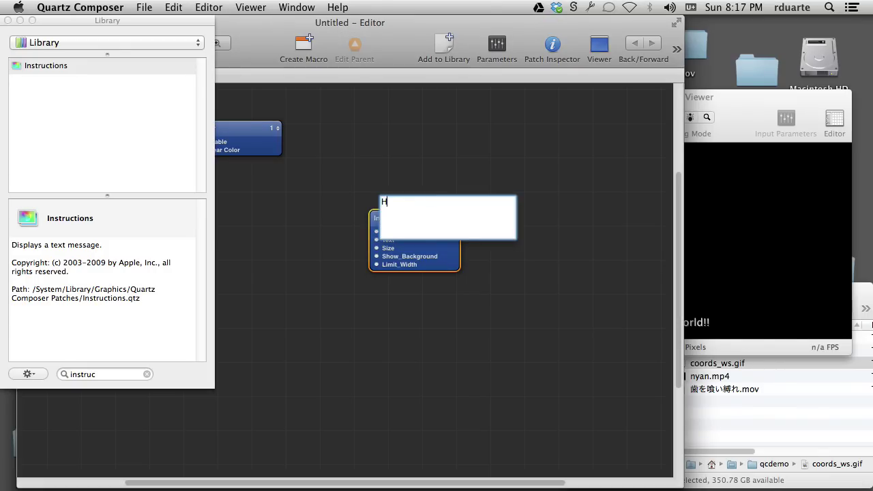
key("Return")
Check the Instructions text in the Patch Inspector and the Parameters panel
left_click(554, 34)
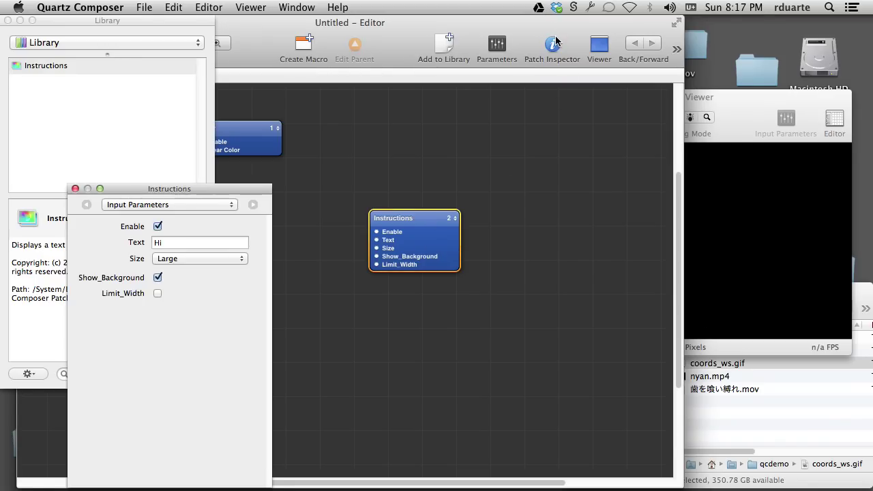
left_click_drag(232, 186, 598, 113)
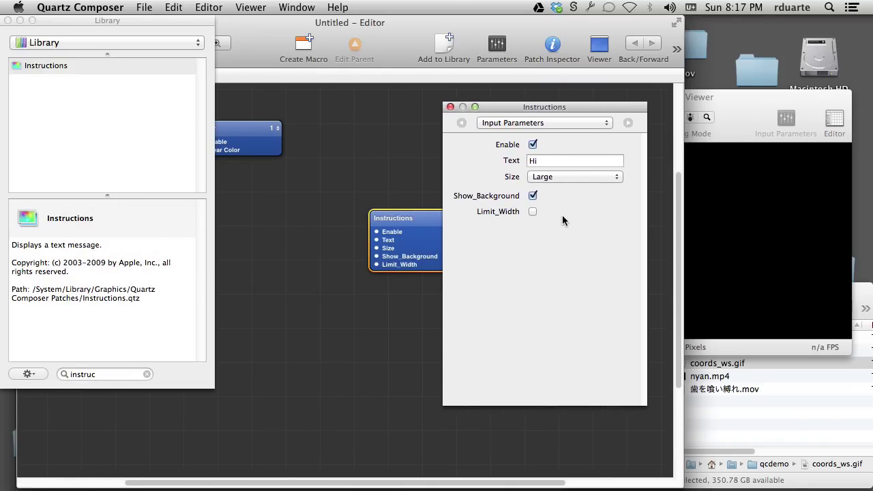
left_click(450, 106)
left_click(497, 48)
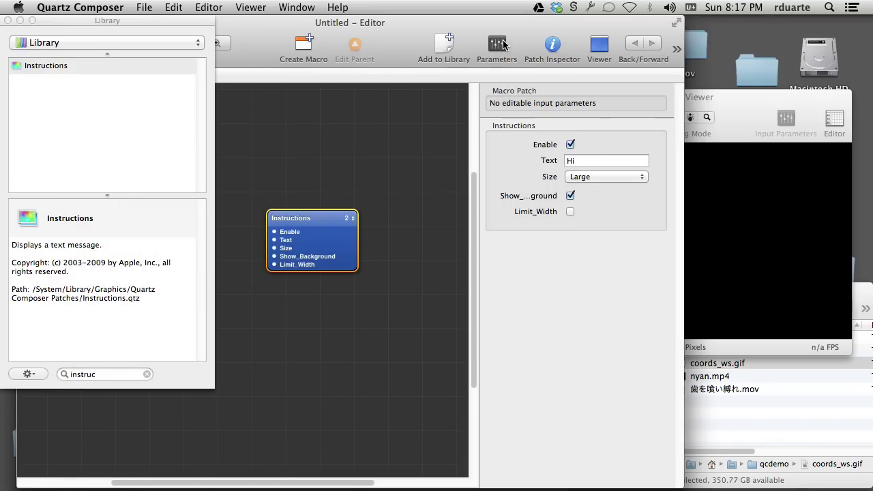
left_click(503, 45)
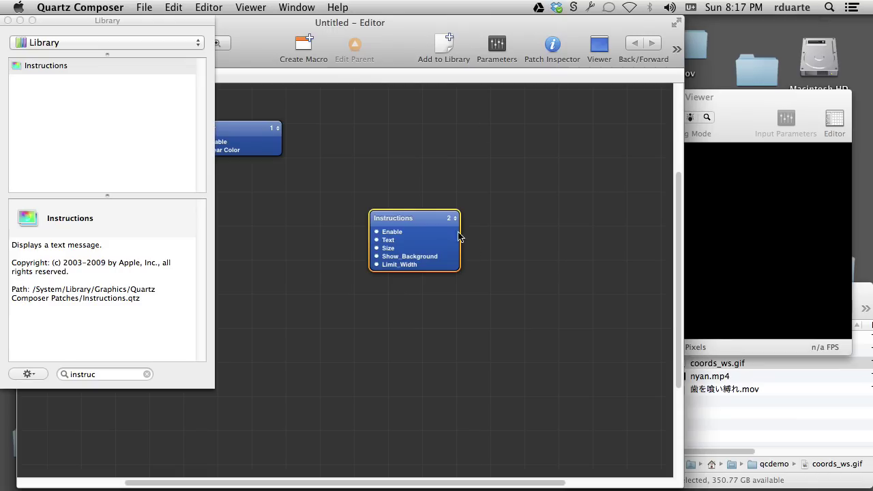
Nudge the Instructions patch and confirm the Viewer now displays Hi
left_click_drag(425, 220, 438, 211)
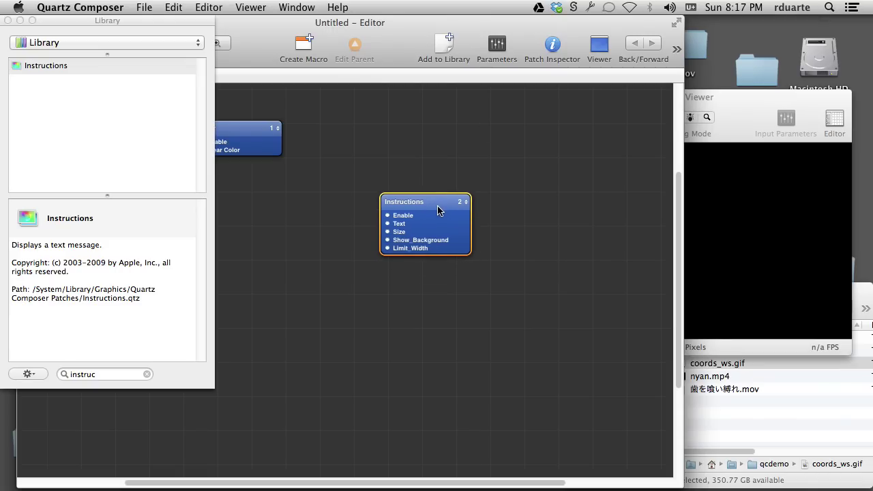
left_click(753, 98)
left_click(389, 276)
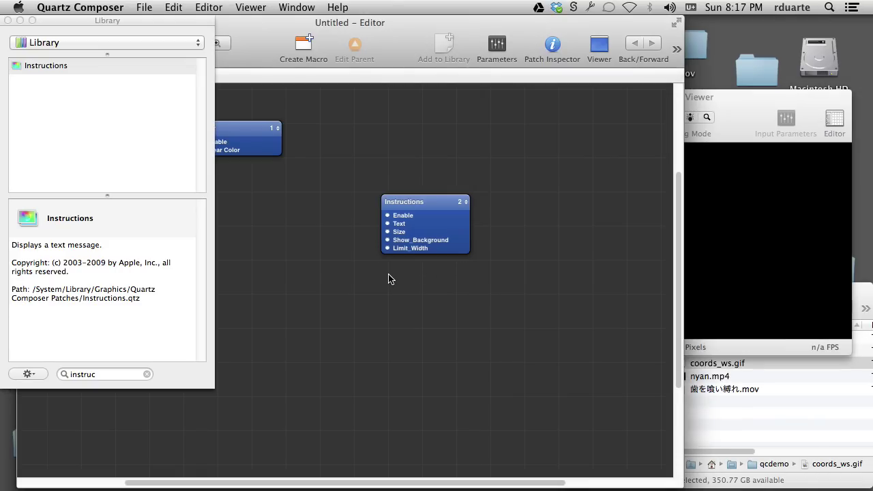
left_click(703, 289)
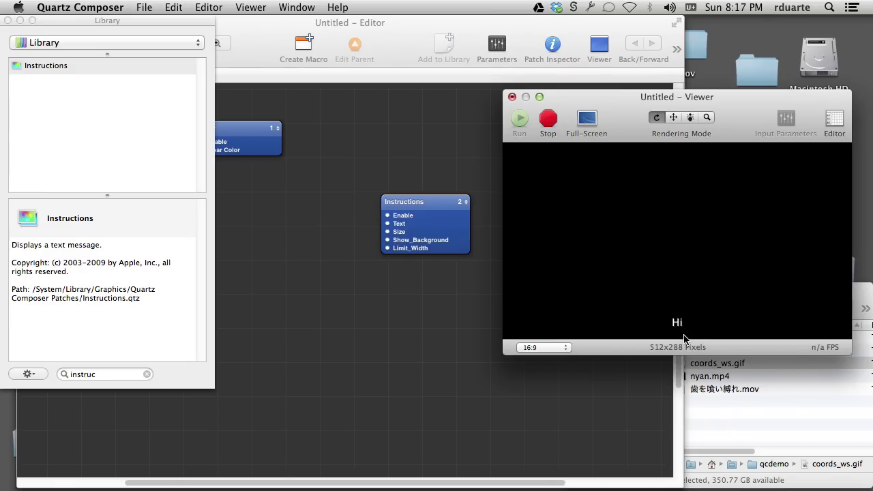
Search the library for 'destinat' and place Rendering Destination Dimensions beside the Instructions patch
left_click(279, 258)
left_click(103, 374)
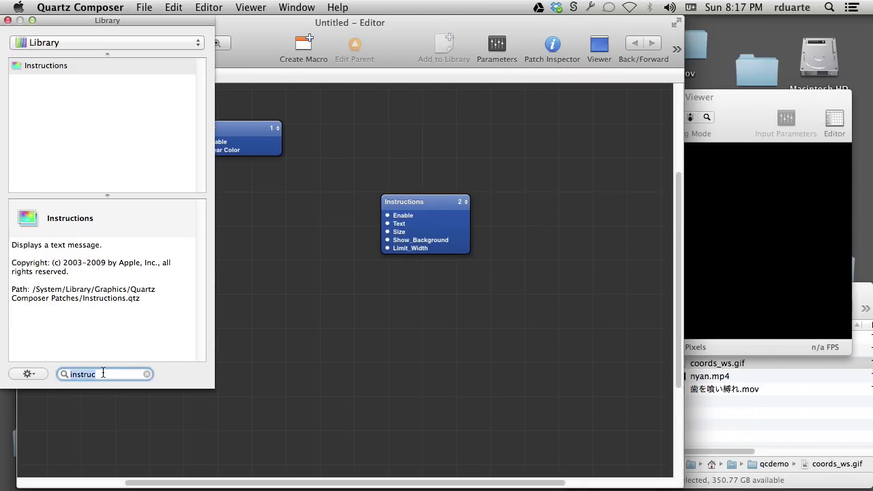
type("destinat")
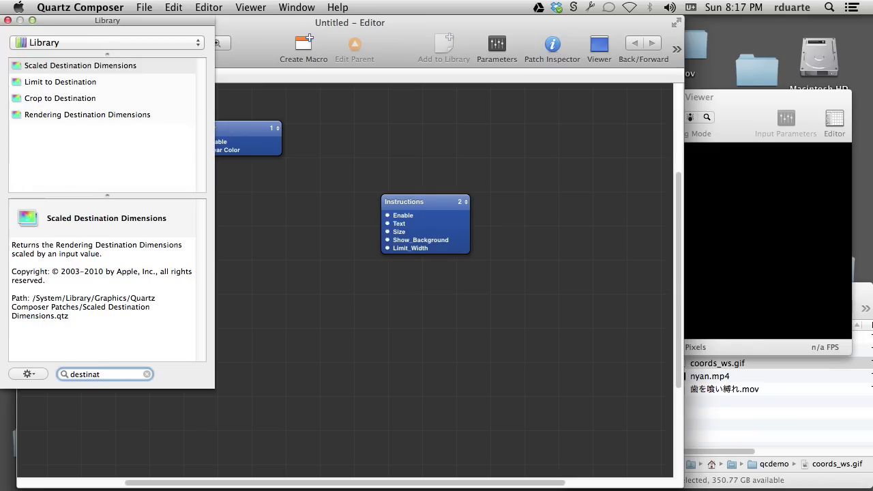
left_click_drag(75, 114, 290, 208)
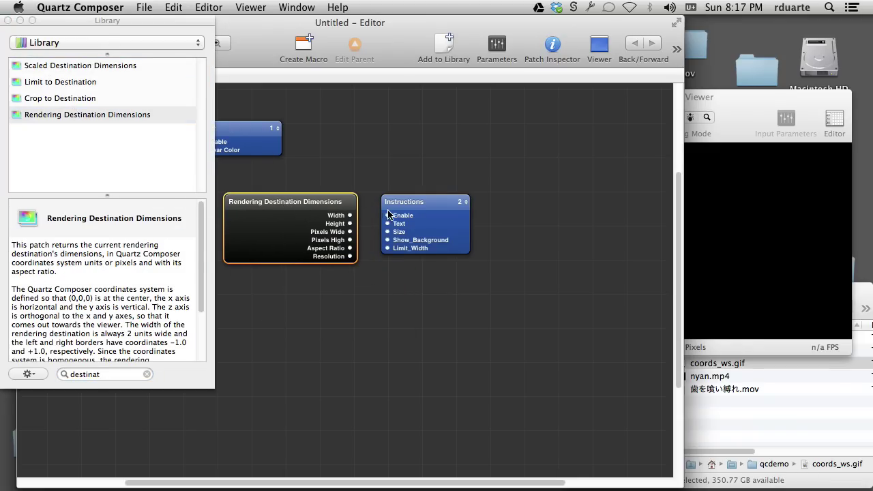
left_click(429, 210)
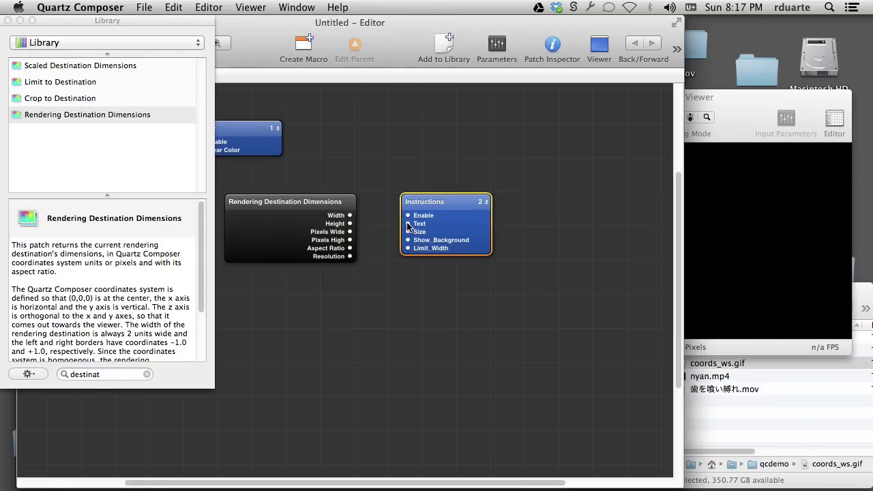
left_click(698, 301)
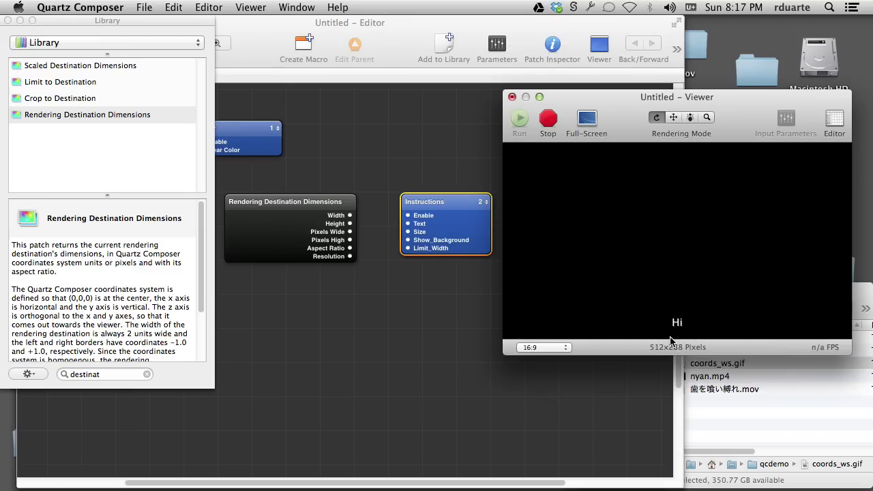
left_click(345, 203)
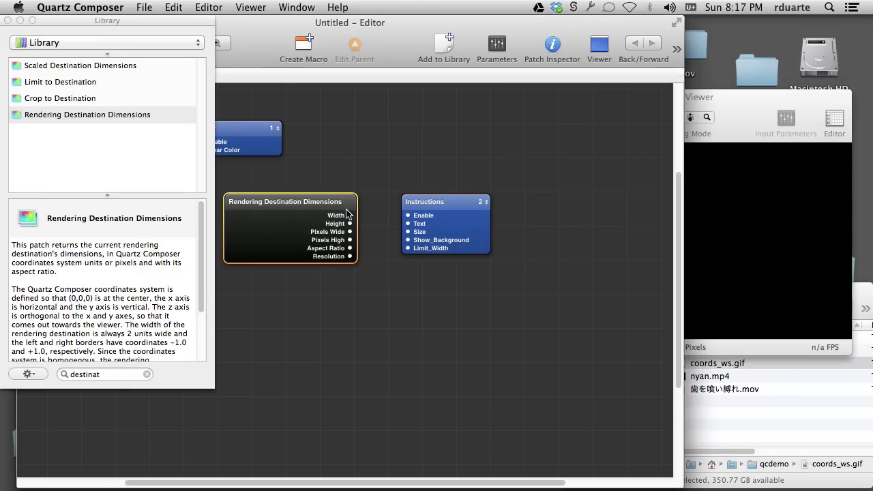
Move the Clear patch aside and wire Width into Instructions Text, making the Viewer show 2
mouse_move(350, 215)
left_mouse_down()
mouse_move(404, 235)
mouse_move(409, 251)
mouse_move(350, 216)
left_mouse_up()
left_click_drag(245, 128, 536, 136)
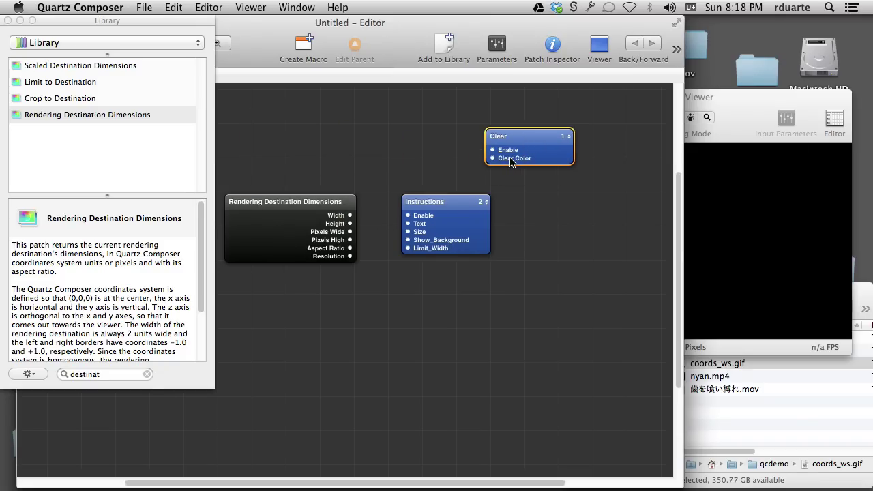
left_click_drag(350, 217, 431, 174)
left_click_drag(534, 135, 274, 143)
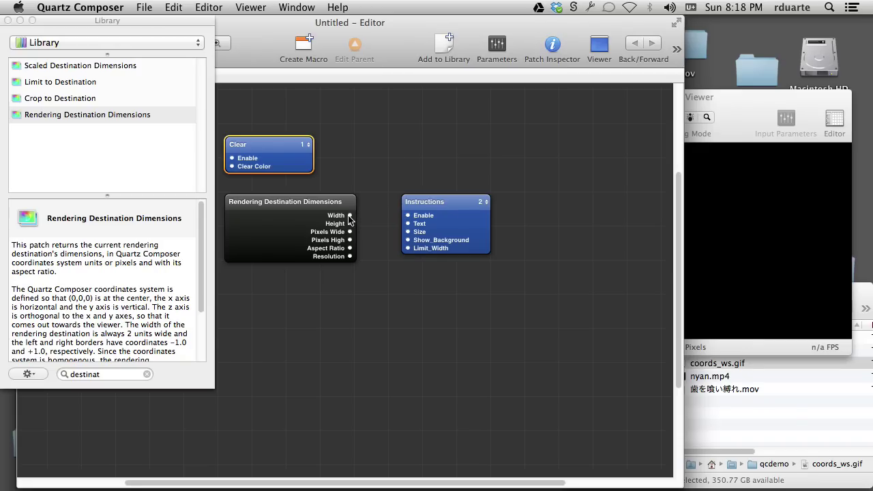
left_click_drag(350, 216, 408, 227)
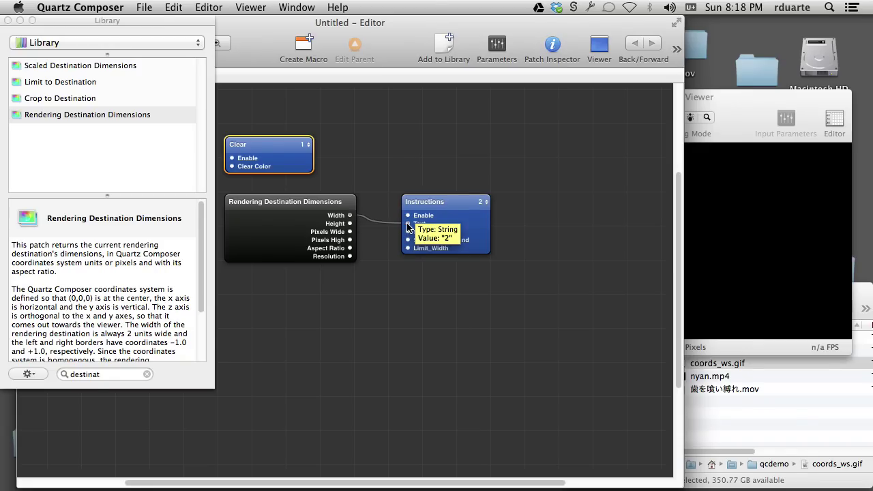
left_click(748, 96)
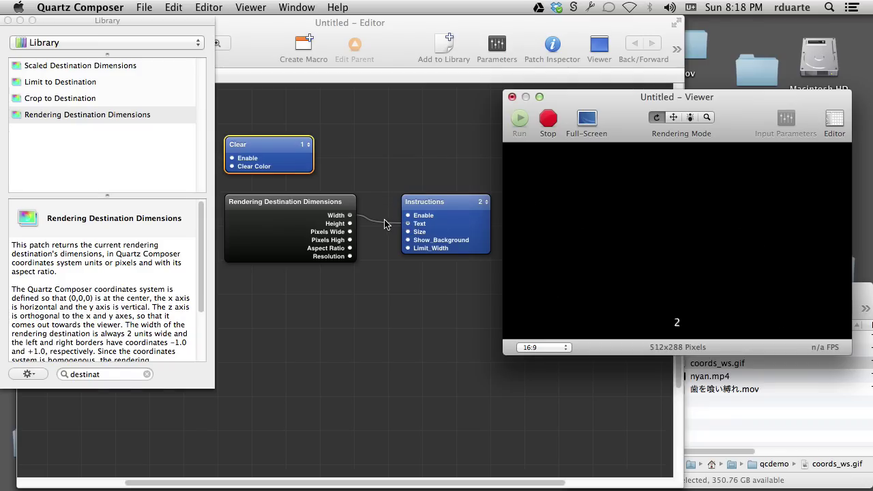
left_click(354, 223)
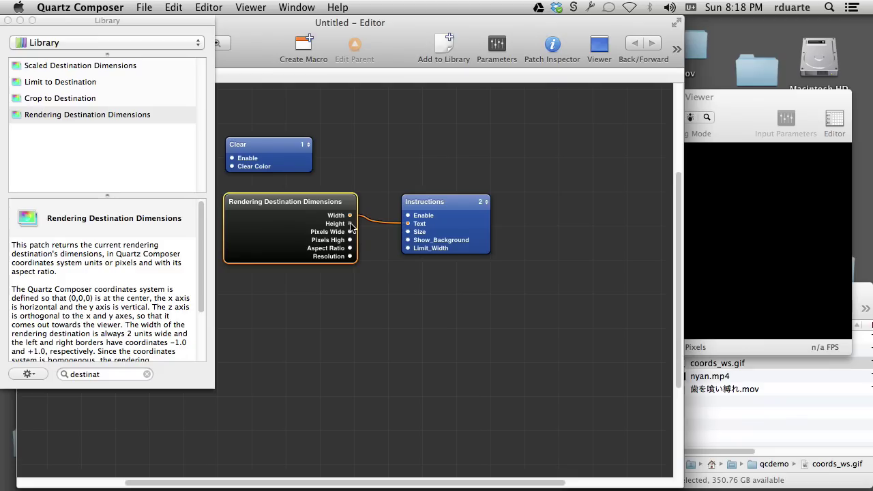
Wire Height into Instructions Text and set the Viewer to 4:3 (384x288), showing 1.5
left_click_drag(351, 223, 407, 224)
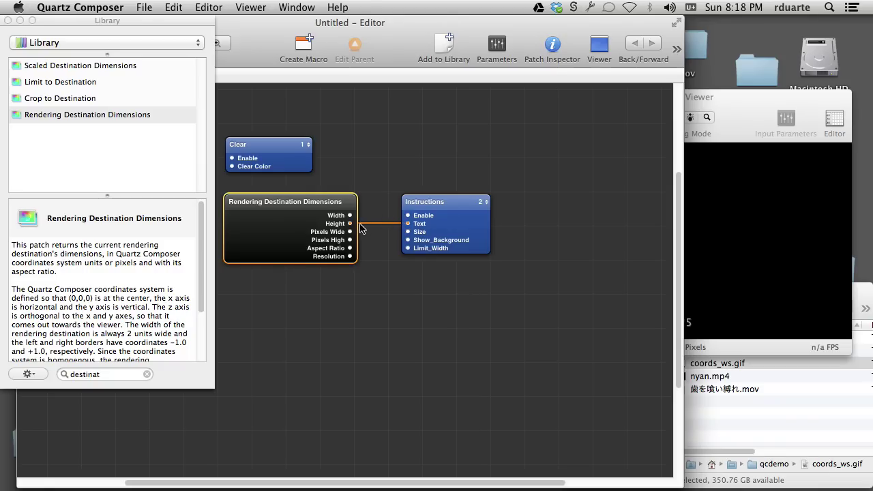
left_click_drag(349, 224, 405, 160)
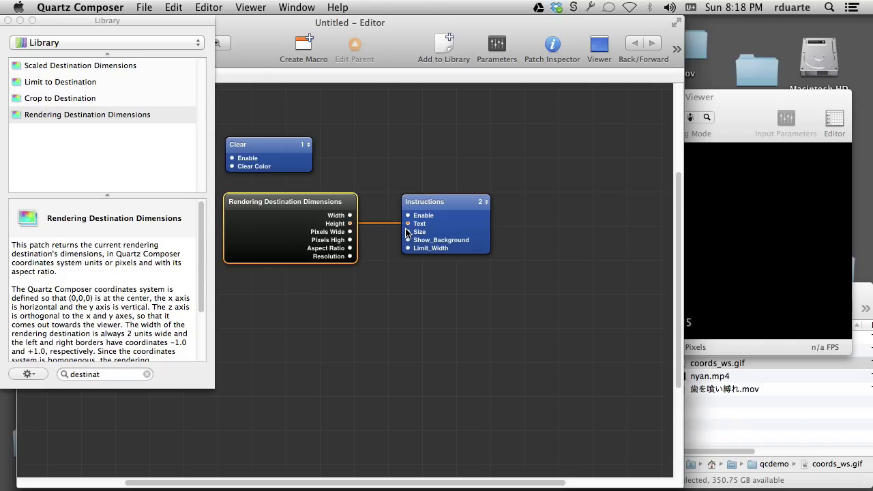
left_click(747, 222)
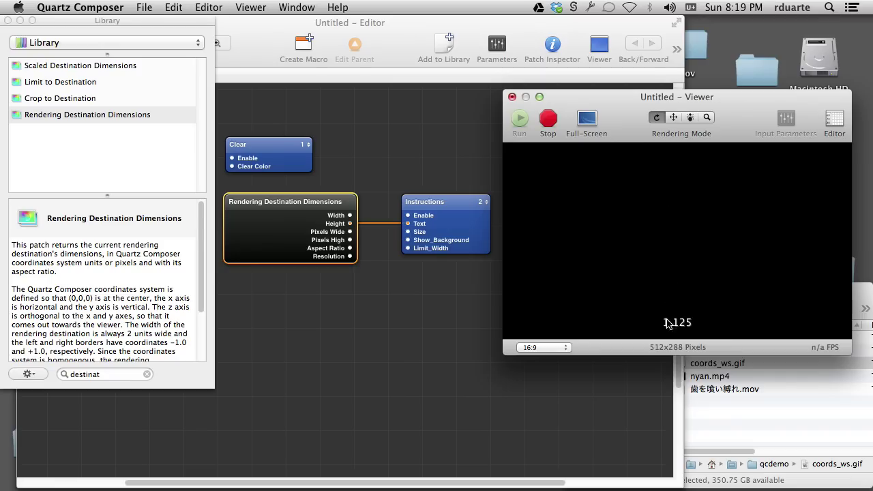
left_click(558, 349)
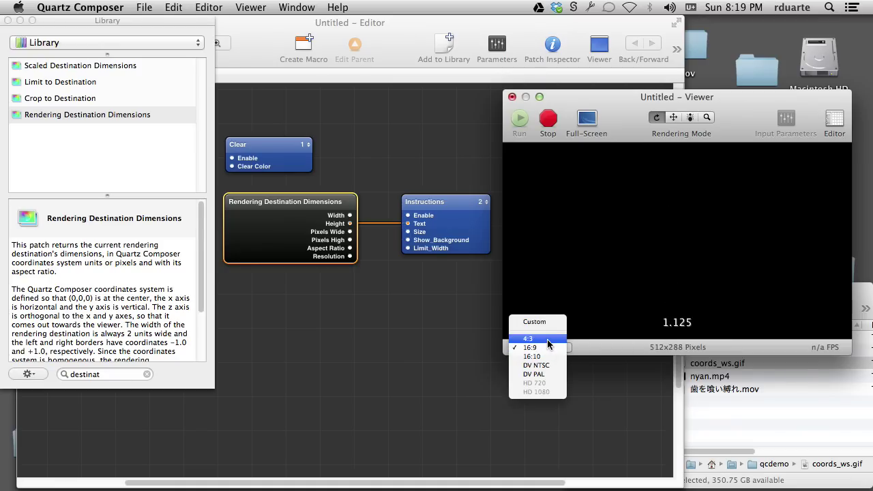
left_click(547, 339)
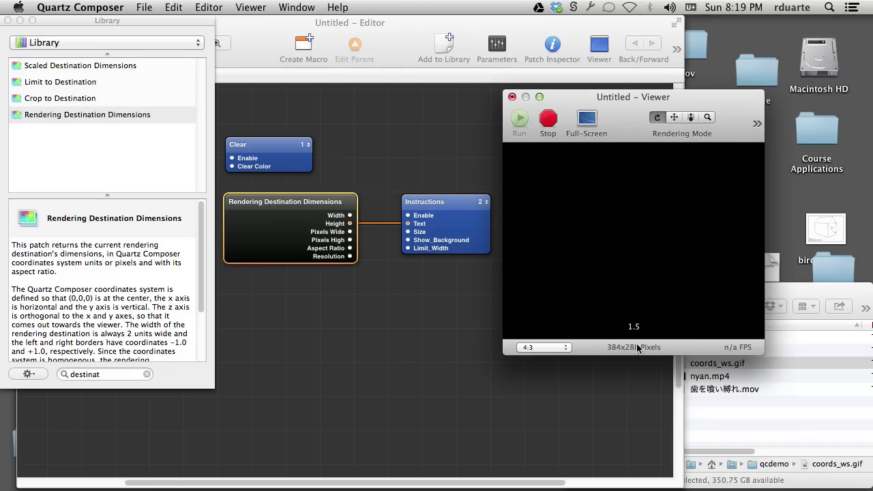
Preview coords_ws.gif in Quick Look next to the Viewer, then close it
left_click(757, 366)
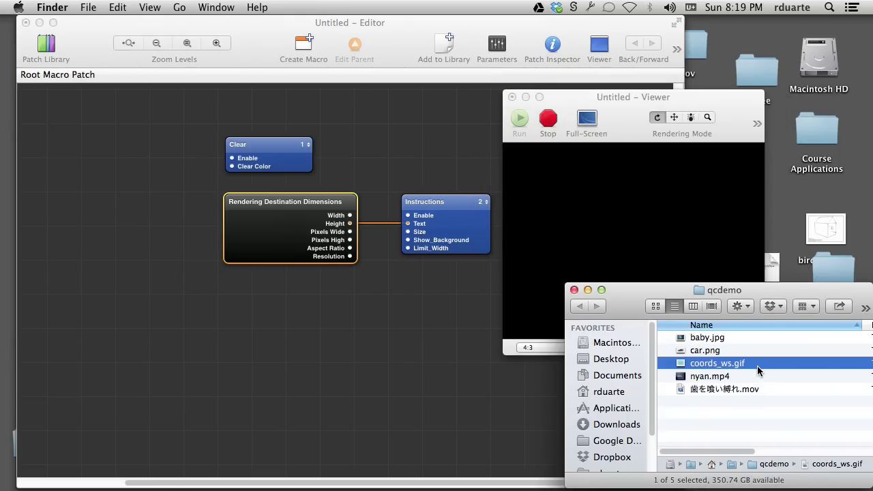
key("space")
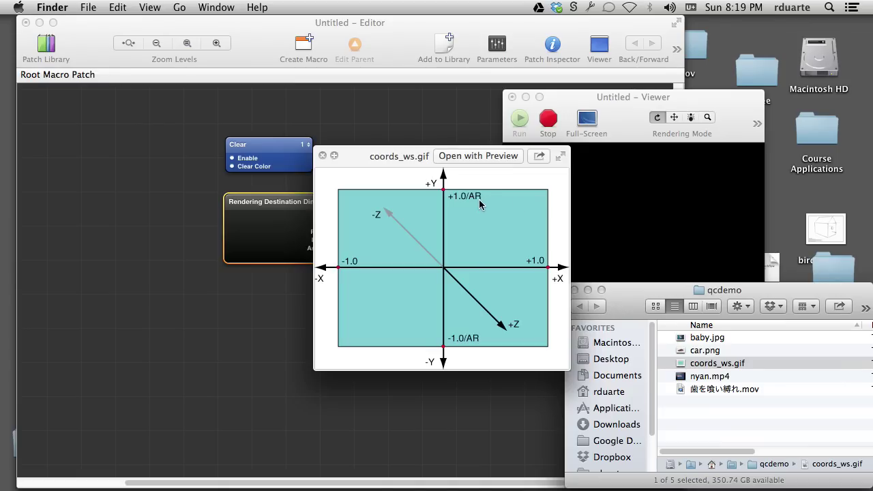
left_click(559, 84)
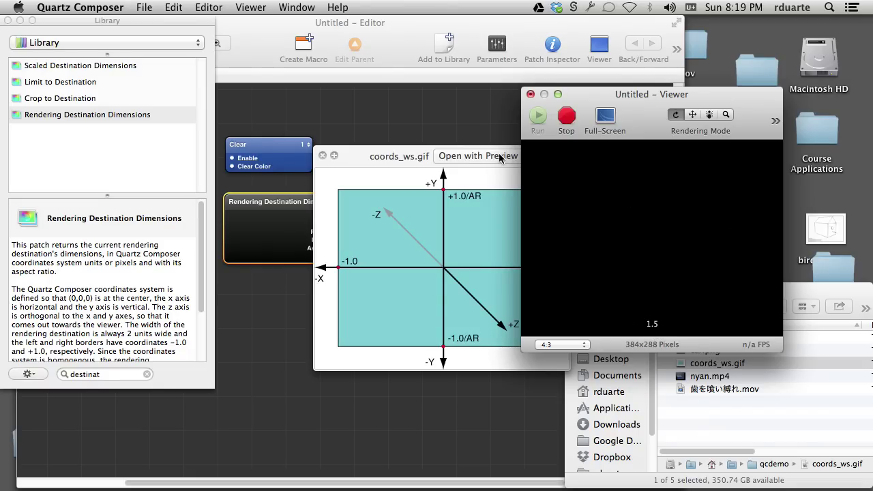
left_click(402, 158)
left_click(659, 99)
left_click(323, 157)
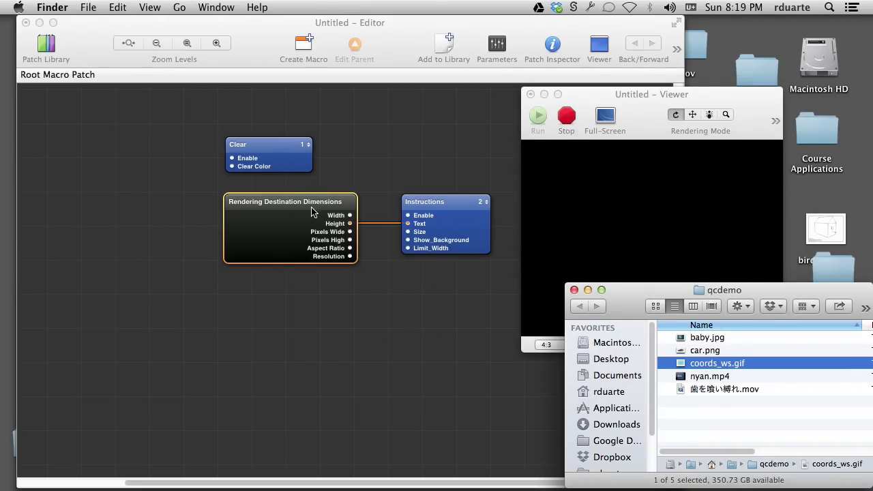
left_click(328, 216)
Disconnect the Height cable and move the Instructions patch further right, rechecking the diagram
left_click_drag(408, 224, 486, 206)
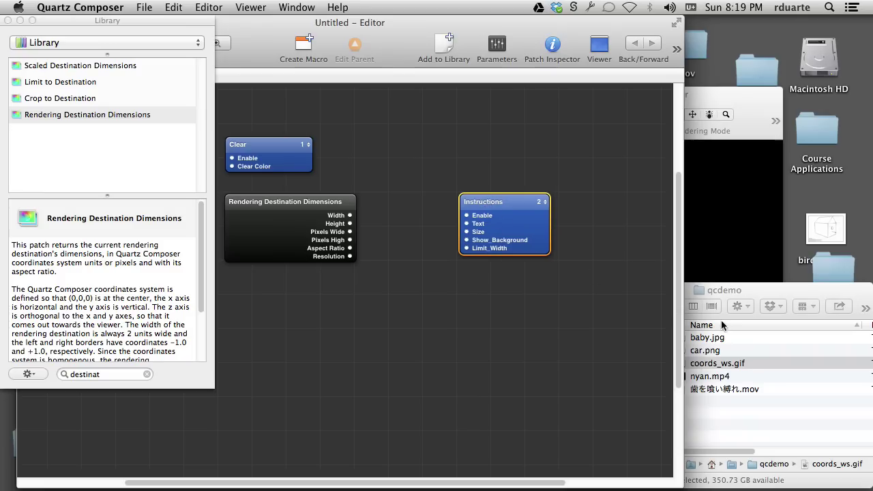
left_click(738, 292)
key("space")
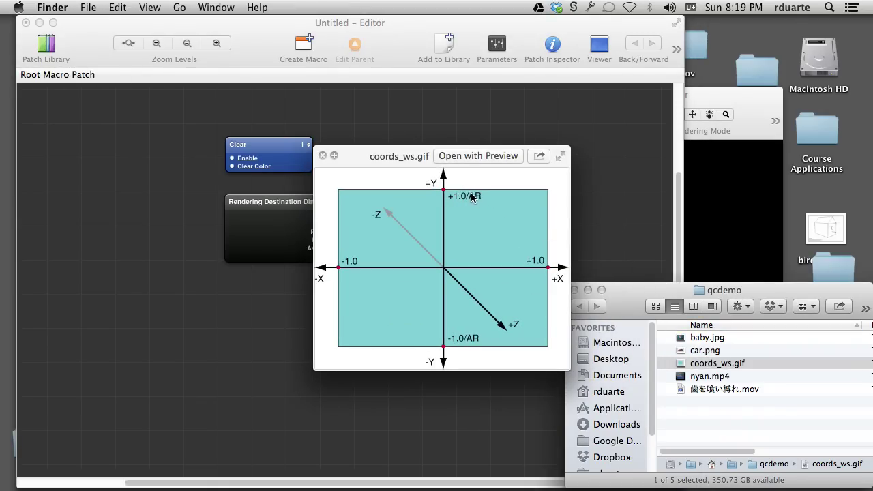
left_click(471, 138)
left_click_drag(486, 205, 499, 204)
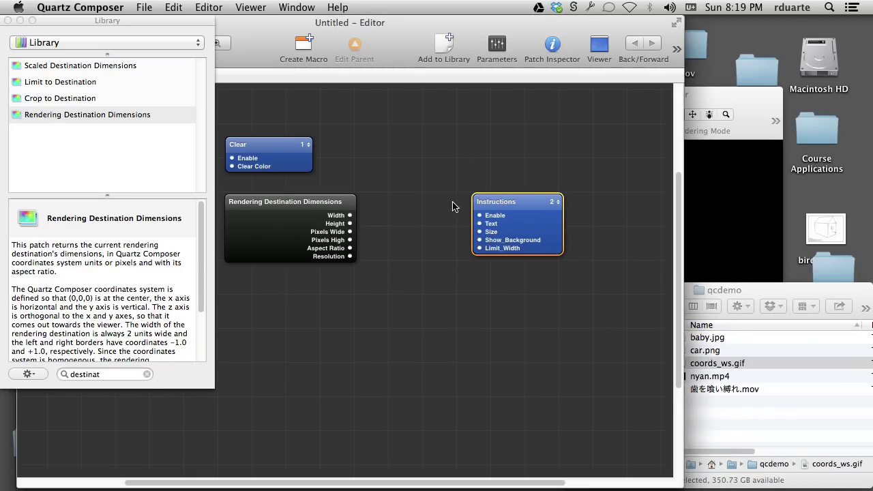
left_click(419, 211)
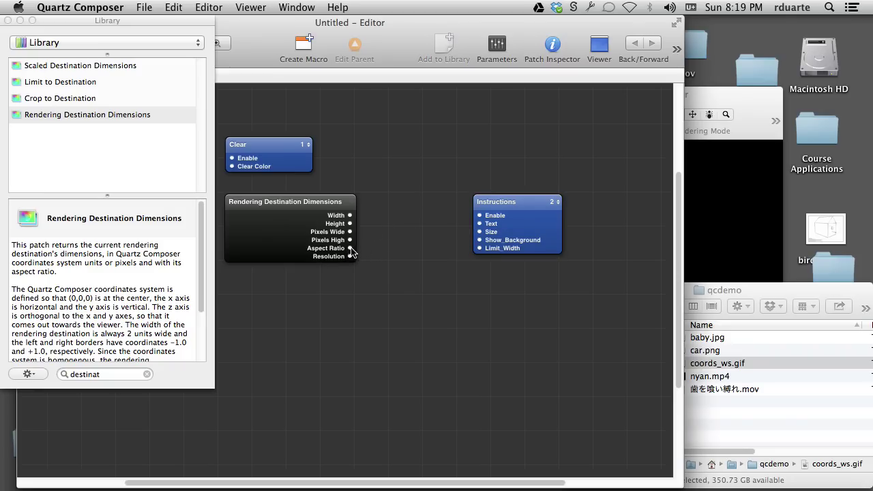
Add a Math patch via a 'math' library search and wire Width and Aspect Ratio into its inputs
left_click(110, 374)
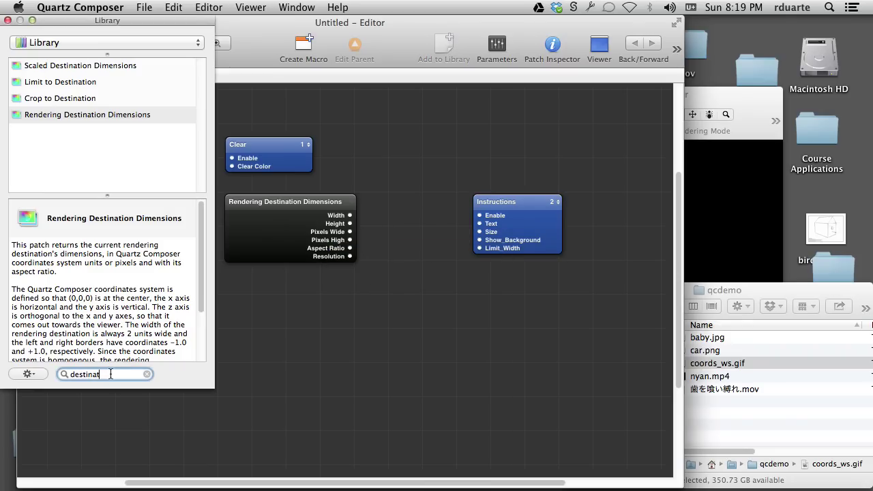
double_click(110, 375)
type("math")
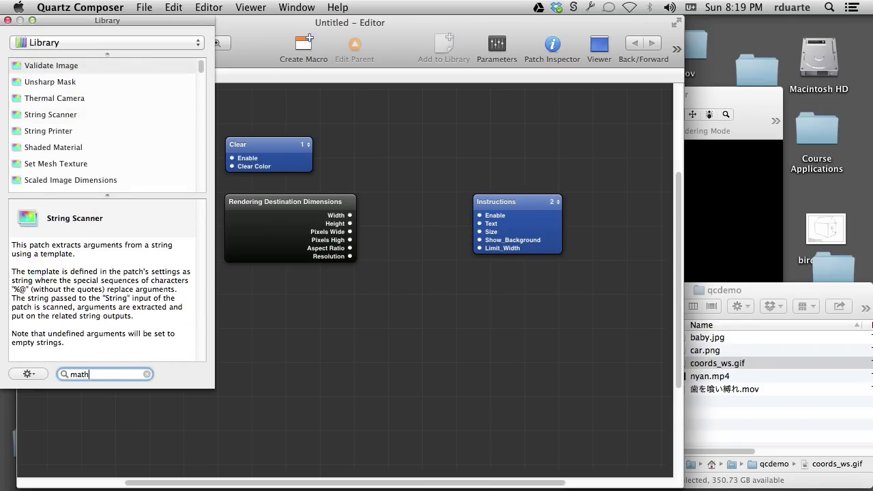
key("Return")
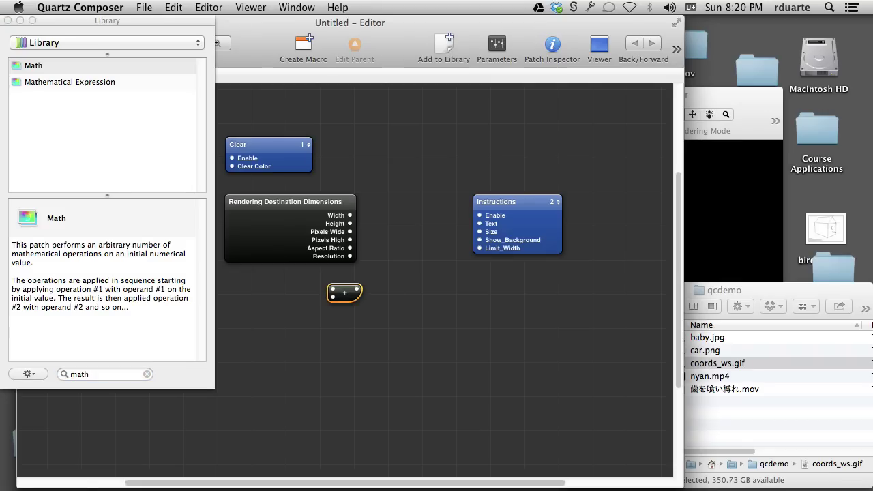
left_click_drag(346, 295, 415, 227)
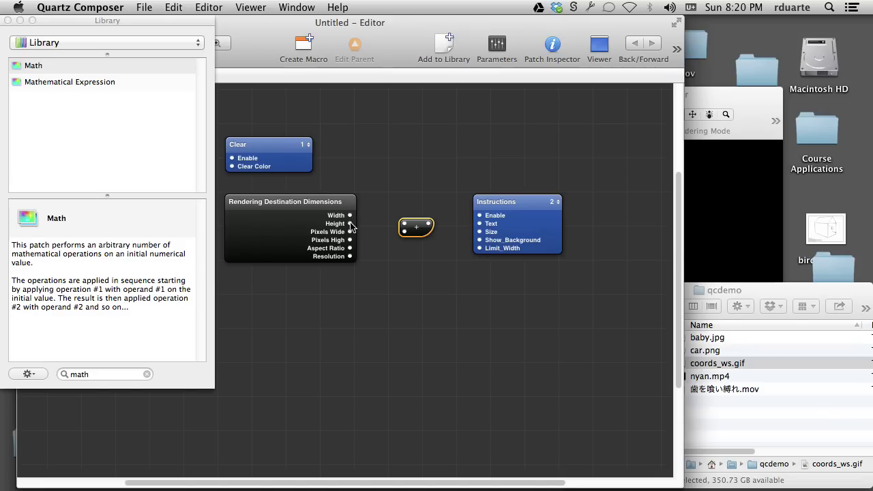
left_click_drag(350, 216, 404, 228)
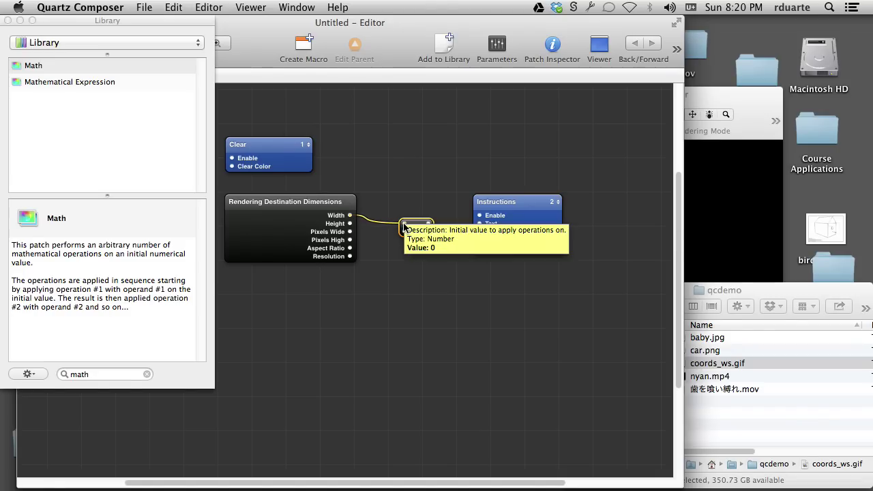
left_click_drag(351, 250, 480, 224)
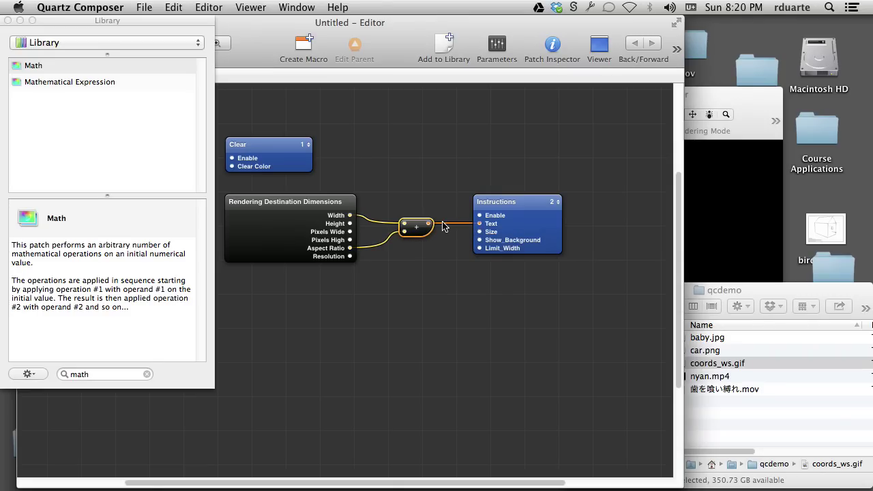
Change the Math patch's operation to division and view the result
left_click(709, 208)
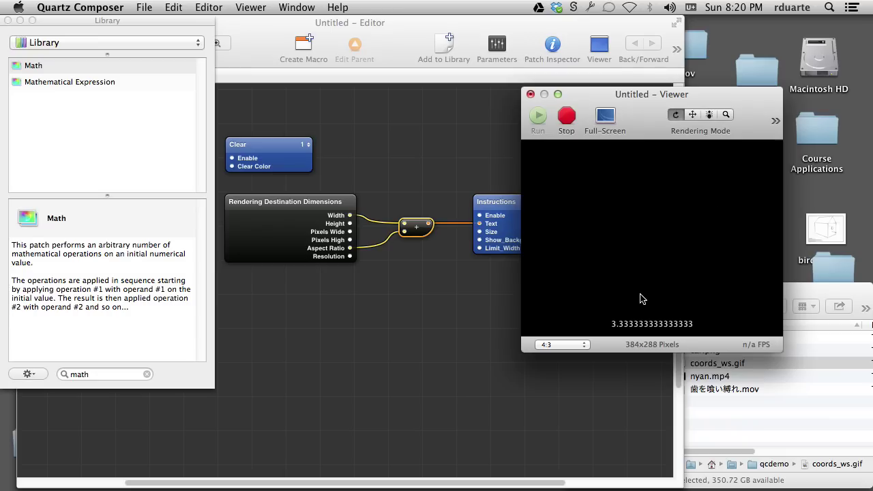
left_click(409, 260)
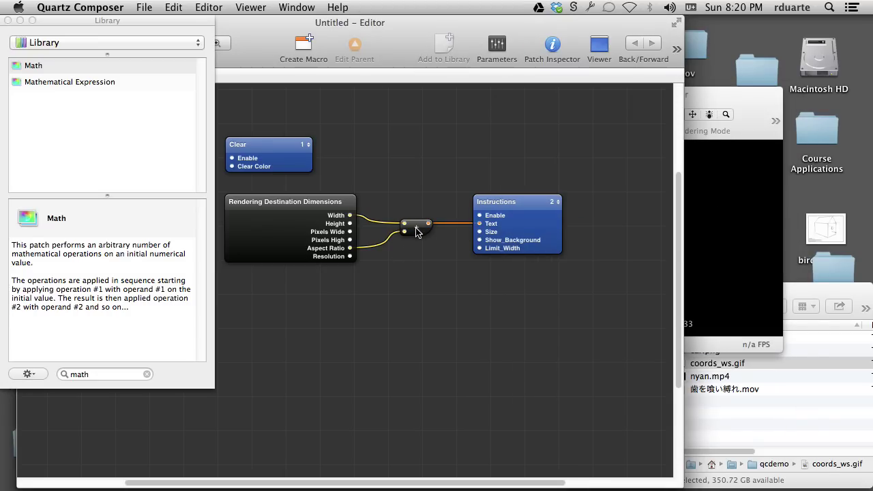
left_click(418, 232)
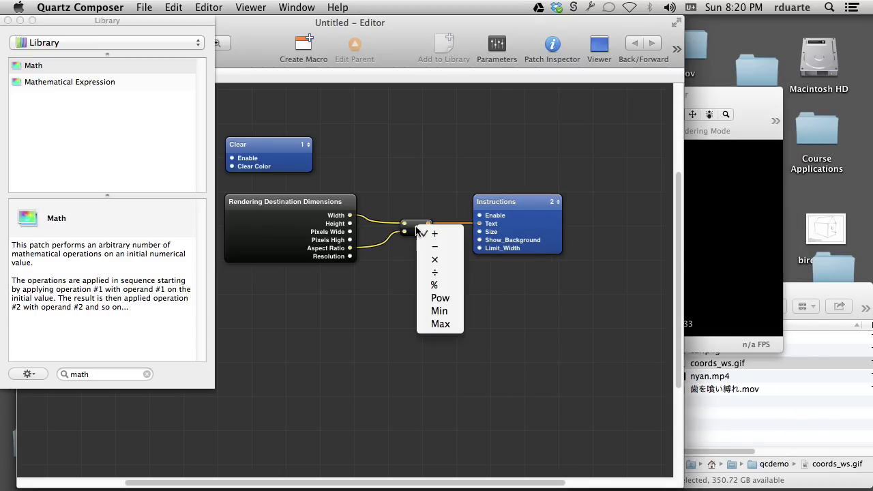
left_click(448, 274)
left_click(754, 272)
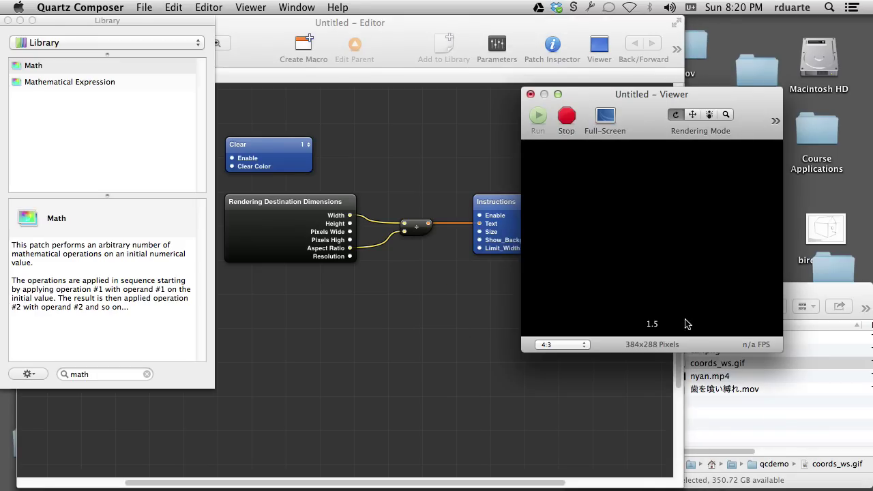
left_click(386, 207)
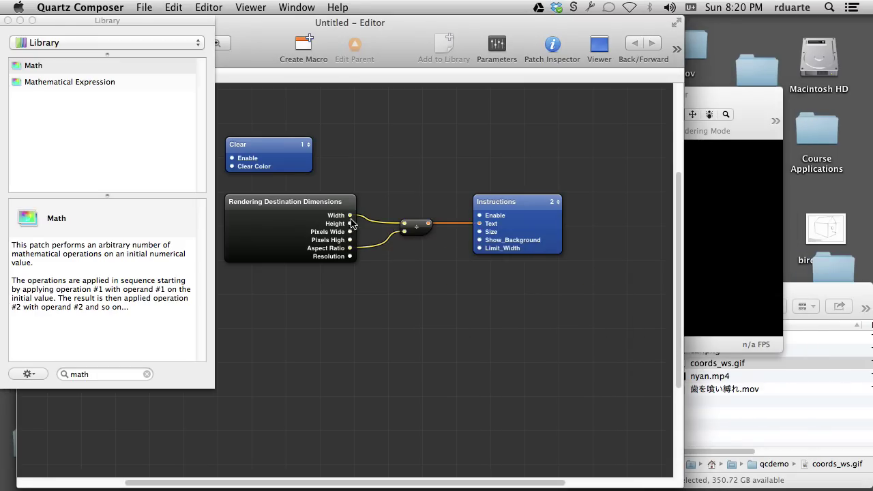
Confirm the Viewer shows 1.5, then marquee-select the three dimension demo patches
mouse_move(351, 250)
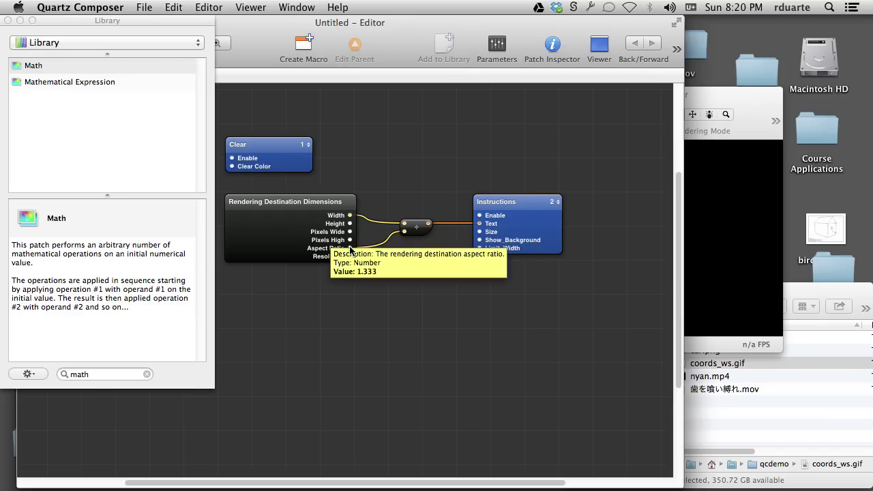
mouse_move(429, 227)
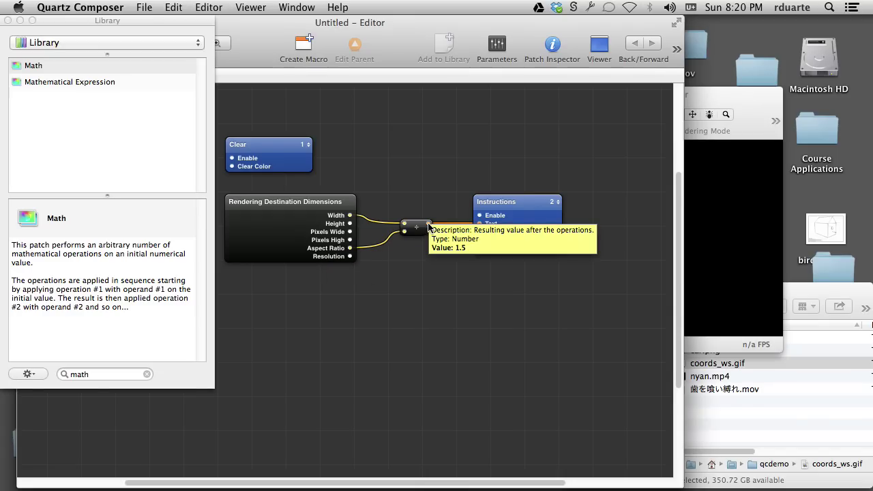
left_click(729, 225)
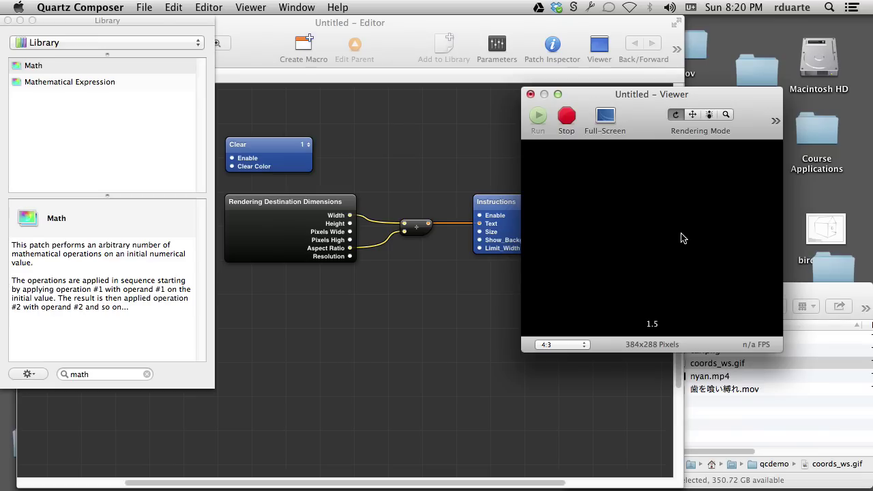
left_click(451, 157)
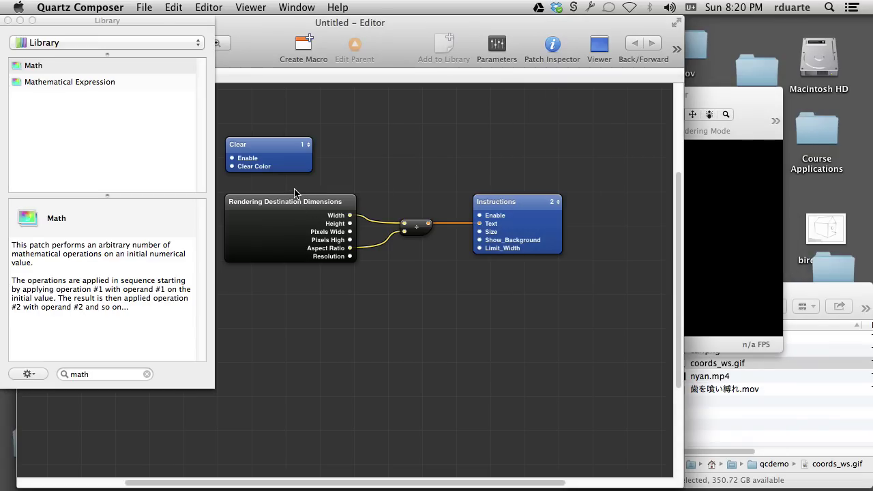
left_click_drag(295, 192, 518, 306)
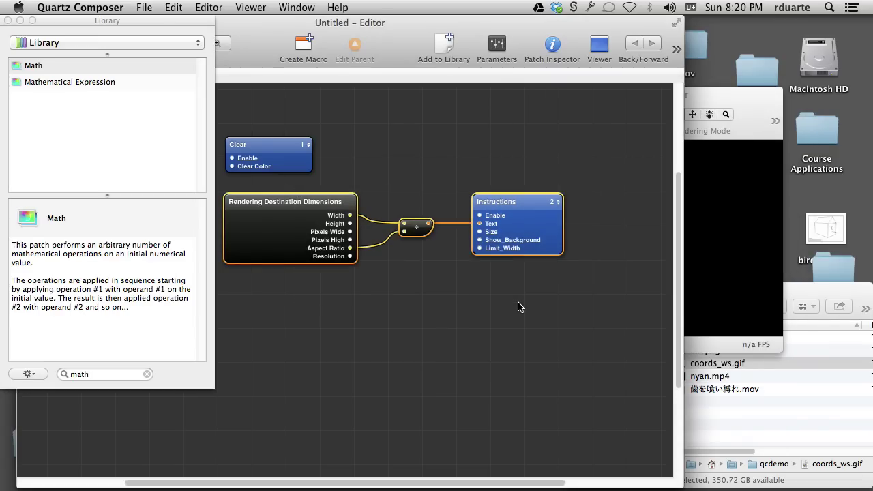
Delete the three demo patches and add a Billboard patch via a 'billb' library search
key("Delete")
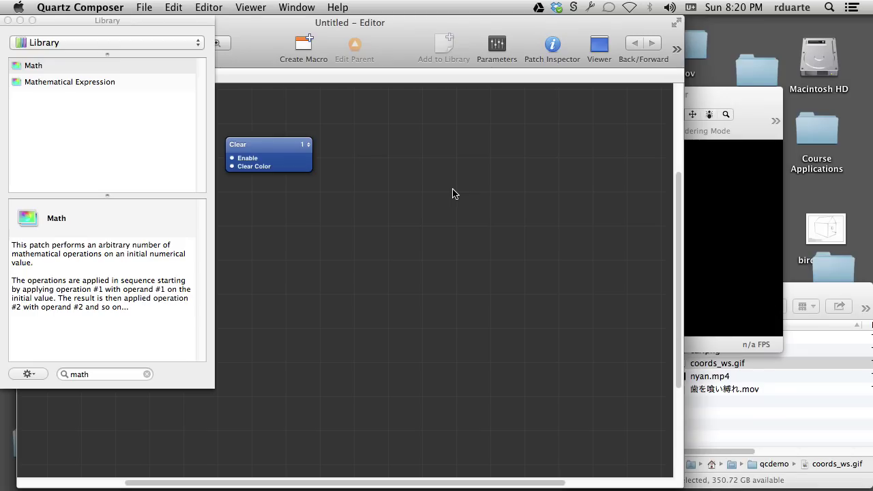
left_click(97, 374)
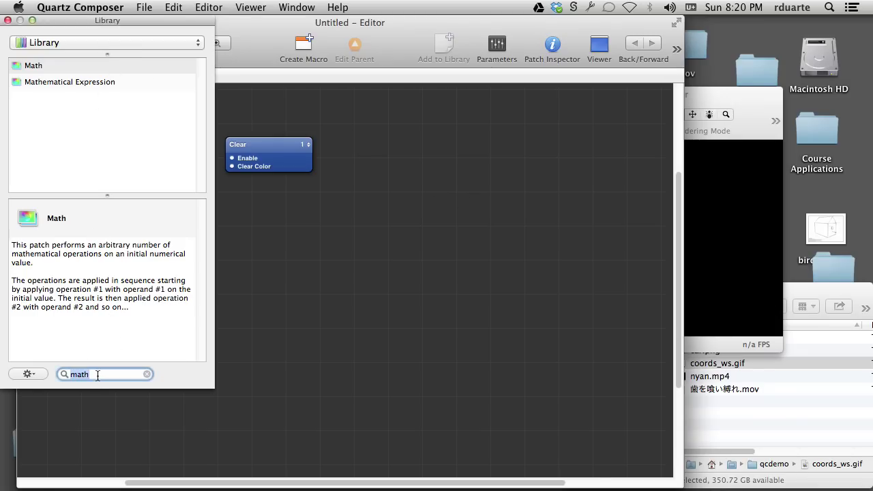
type("billb")
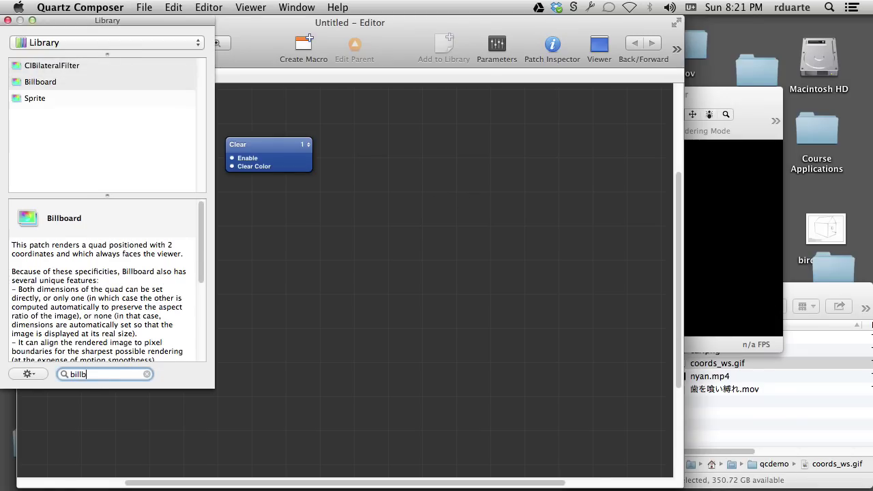
key("Return")
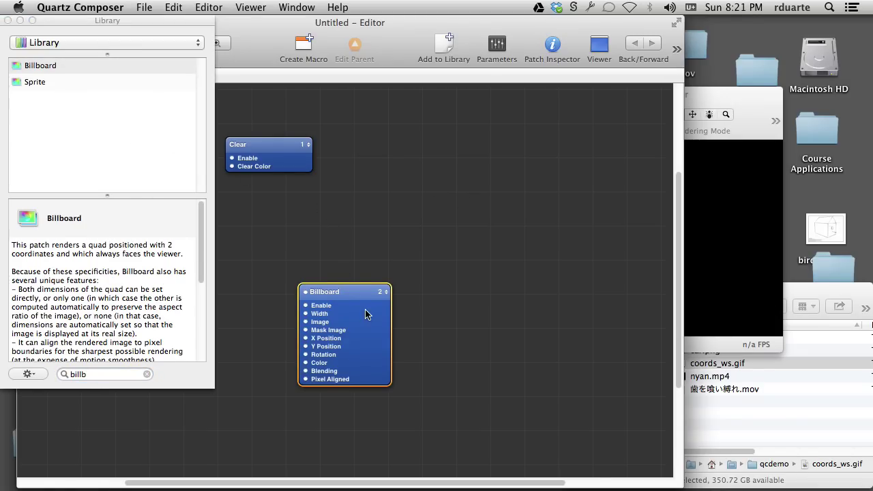
left_click_drag(351, 294, 508, 189)
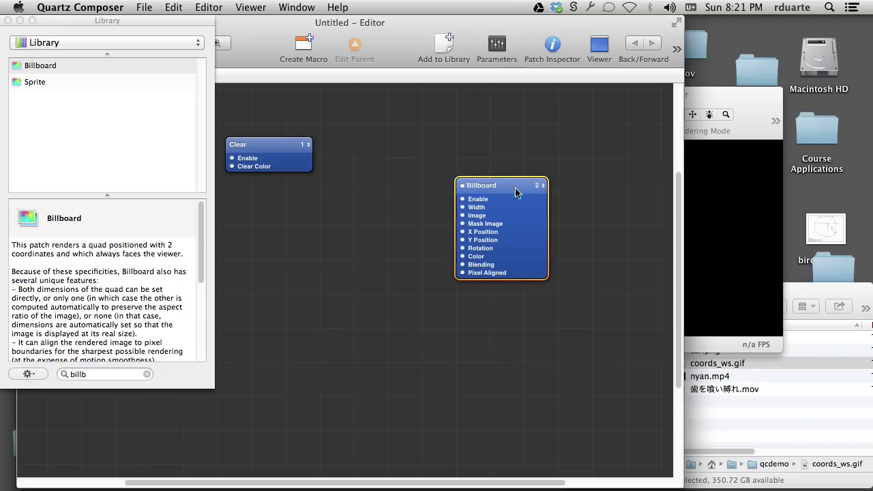
Import car.png from the demo files folder as an image patch on the canvas
left_click(730, 413)
key("space")
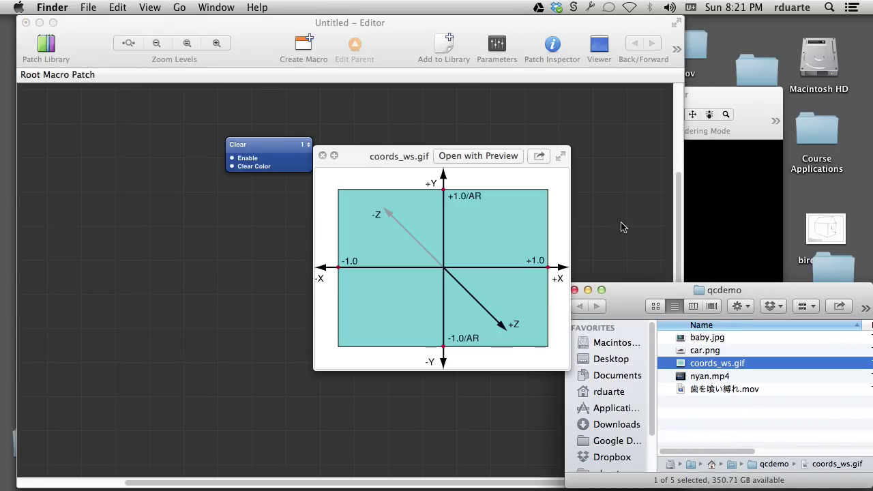
left_click(327, 153)
left_click(706, 351)
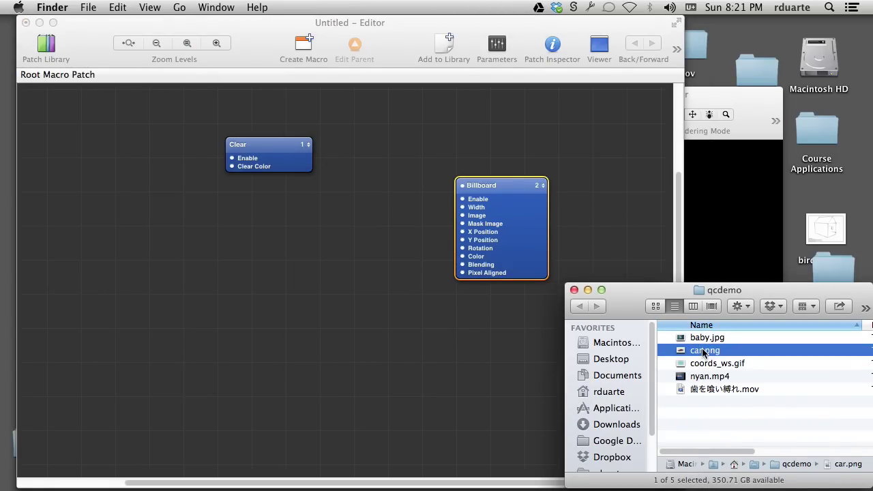
left_click_drag(703, 350, 345, 250)
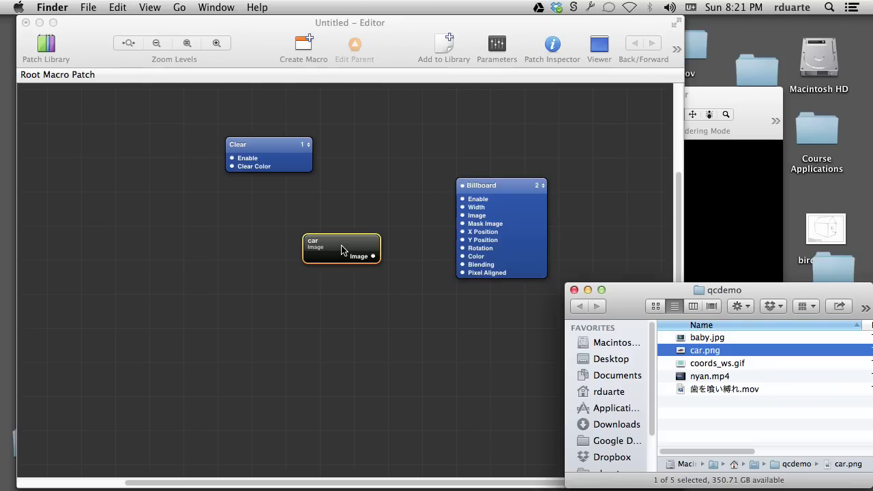
left_click_drag(488, 182, 447, 215)
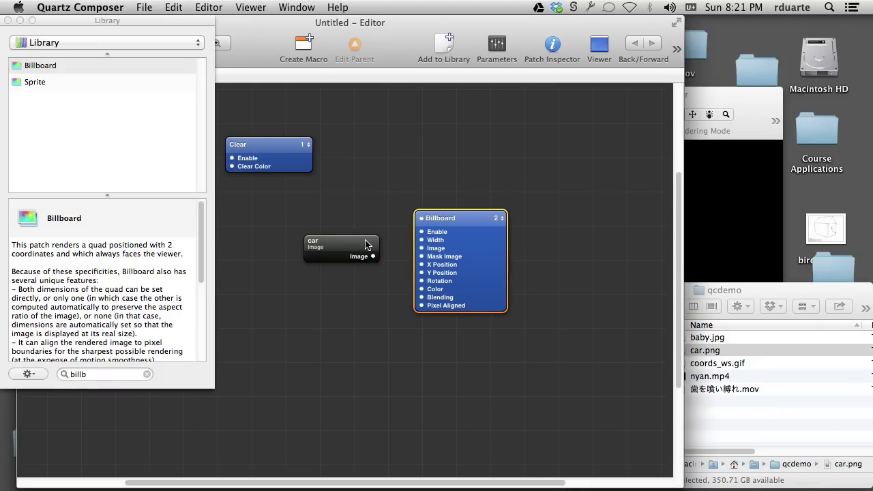
Place the car image patch beside the Billboard and wire it into the Billboard's Image input
left_click_drag(368, 241, 338, 225)
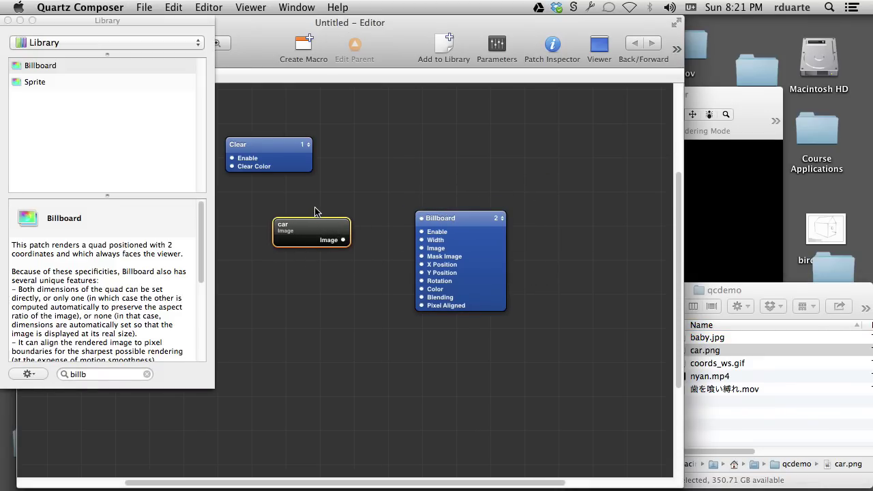
left_click(334, 184)
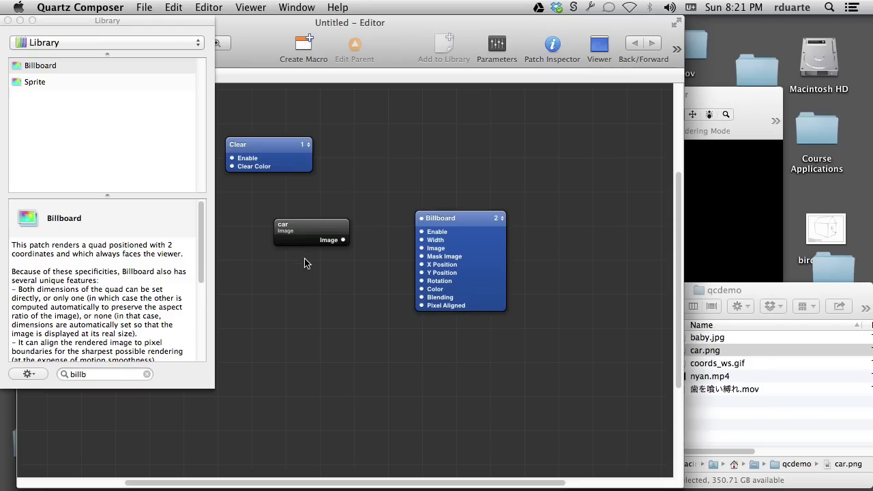
left_click_drag(343, 240, 422, 250)
left_click(729, 192)
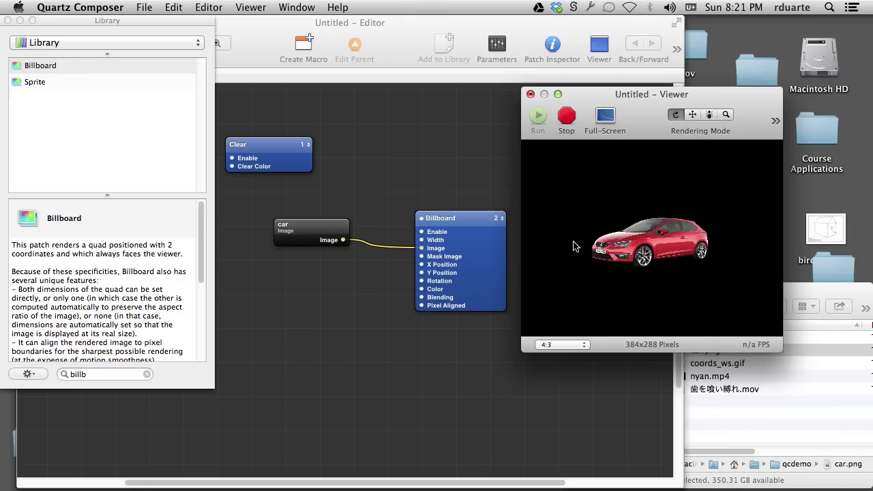
Set the Billboard's Width to 2 and check the enlarged car in the Viewer
left_click(465, 219)
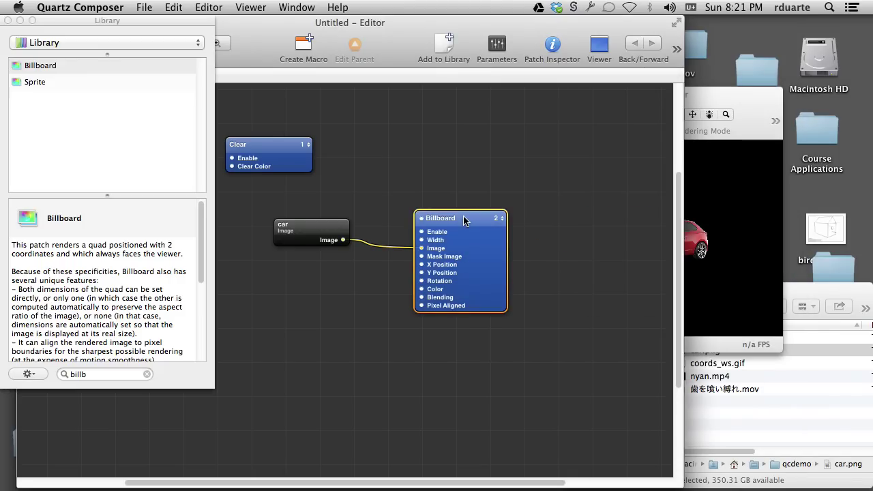
double_click(423, 242)
type("2")
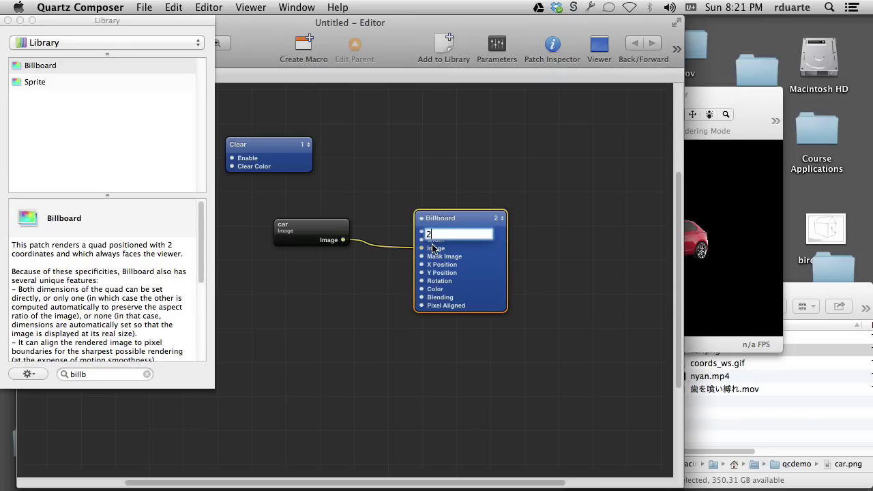
key("Return")
left_click(703, 186)
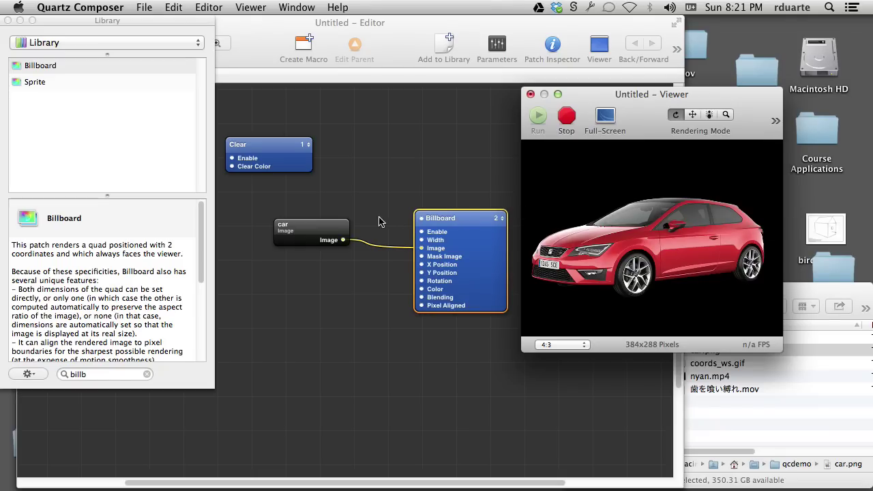
left_click_drag(329, 228, 341, 236)
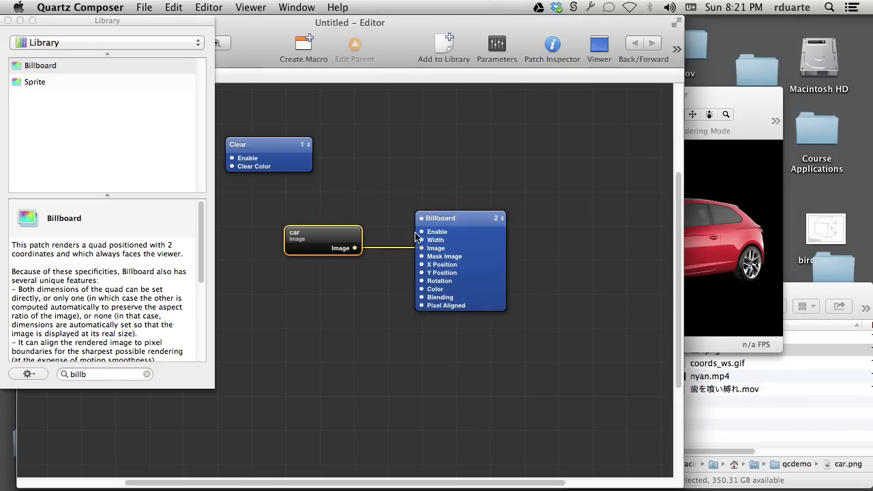
left_click(449, 220)
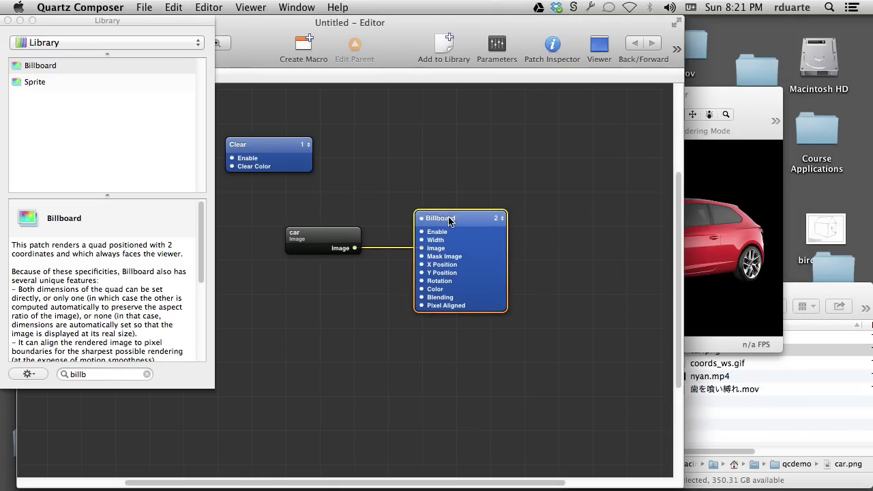
left_click(552, 44)
left_click(532, 123)
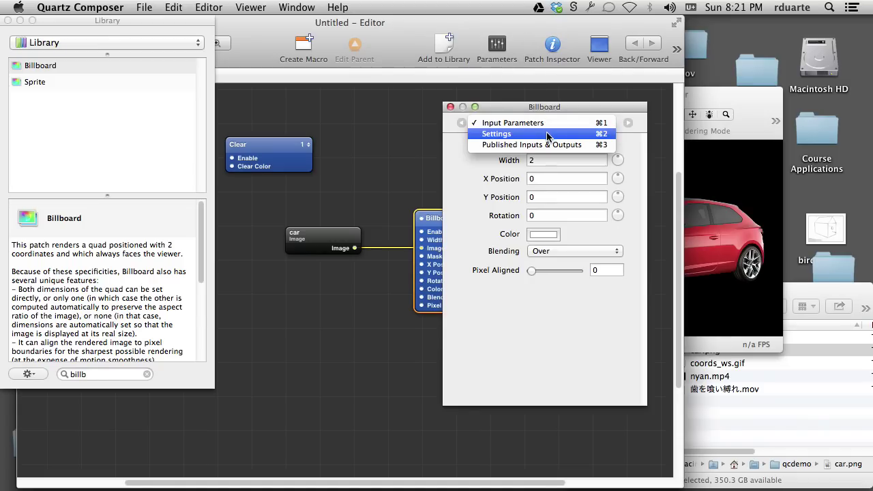
left_click(549, 134)
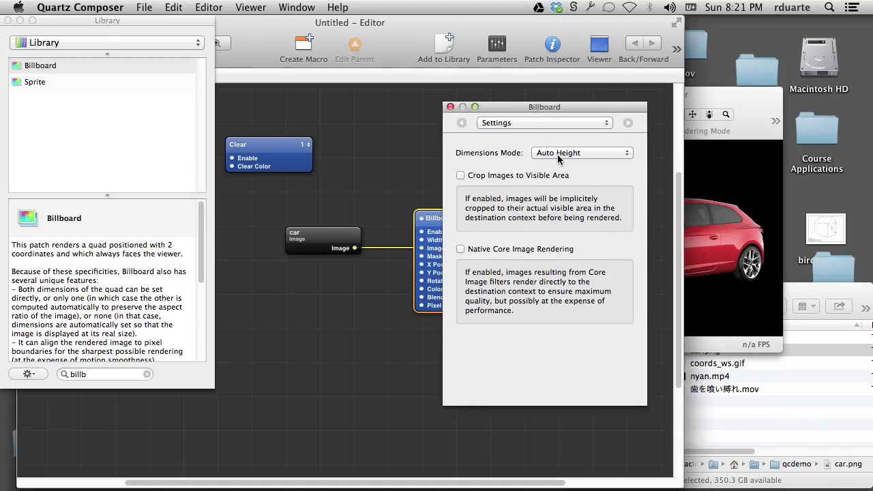
left_click(557, 154)
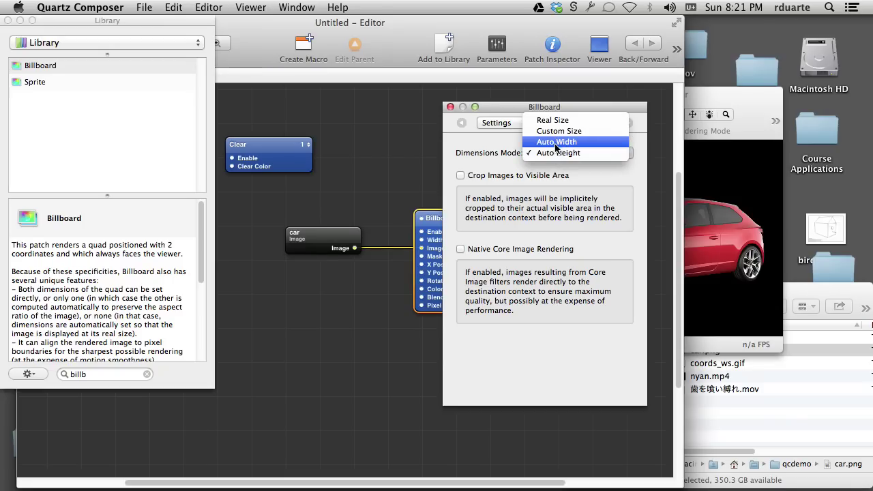
left_click(543, 202)
left_click(481, 122)
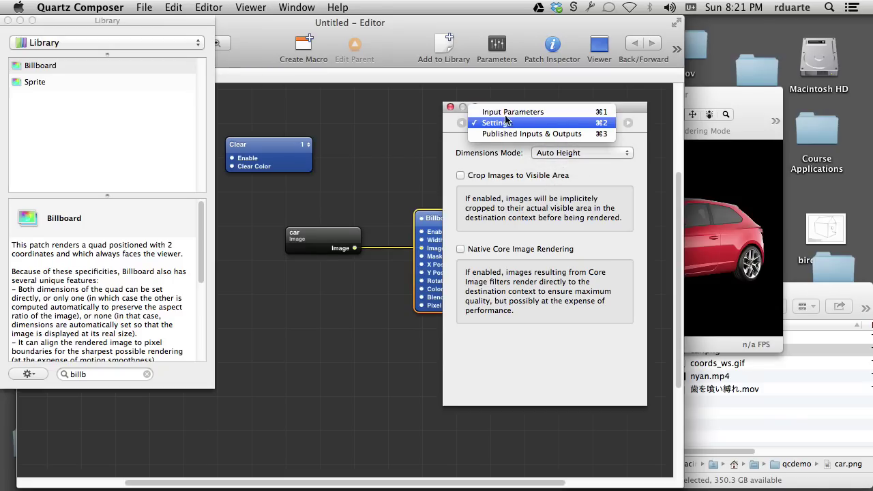
left_click(510, 111)
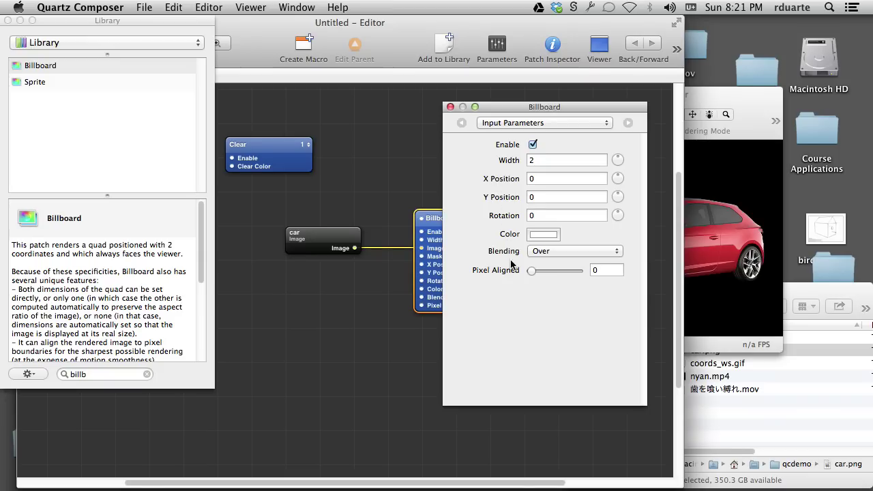
left_click(450, 107)
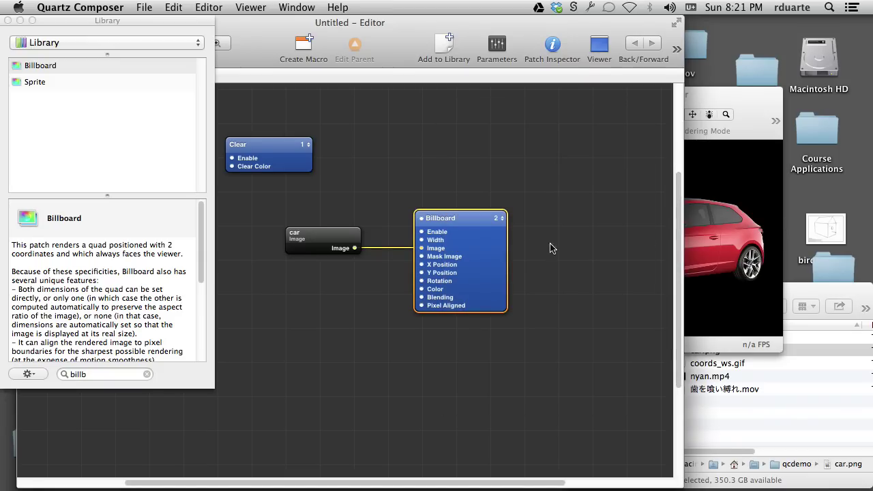
Unplug the car image and set the Billboard's Color to magenta
mouse_move(470, 217)
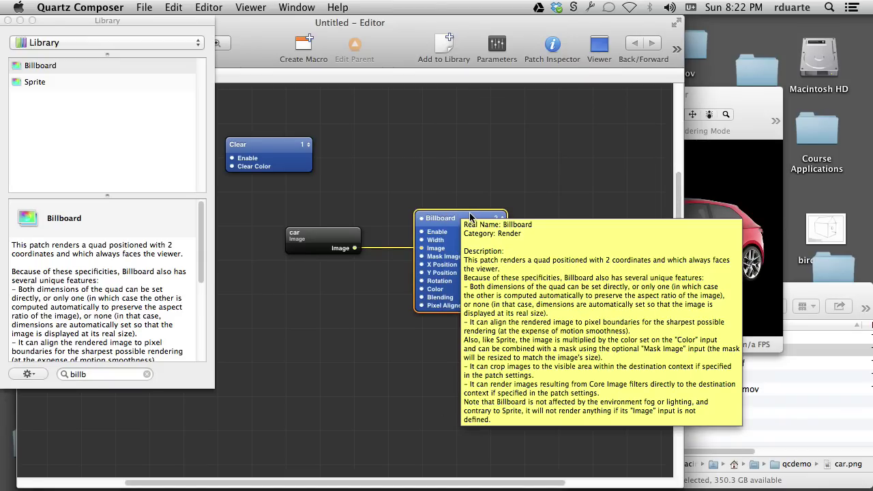
left_click(731, 183)
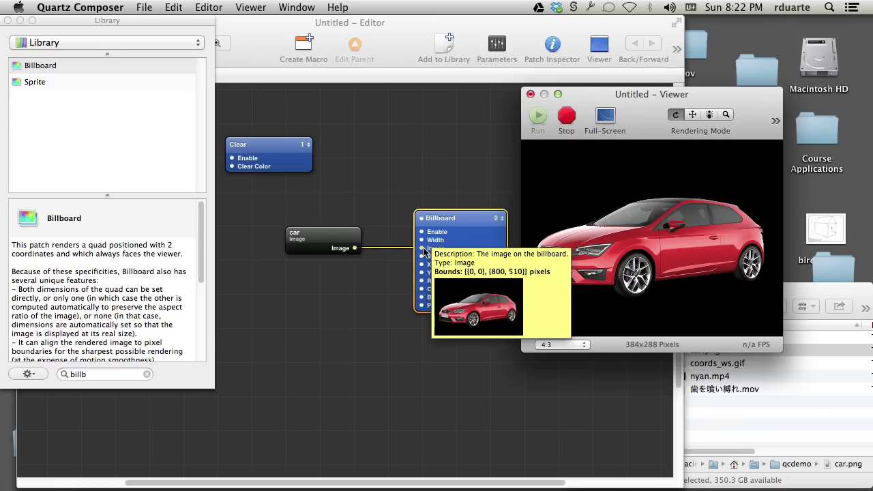
left_click_drag(424, 252, 410, 263)
double_click(427, 290)
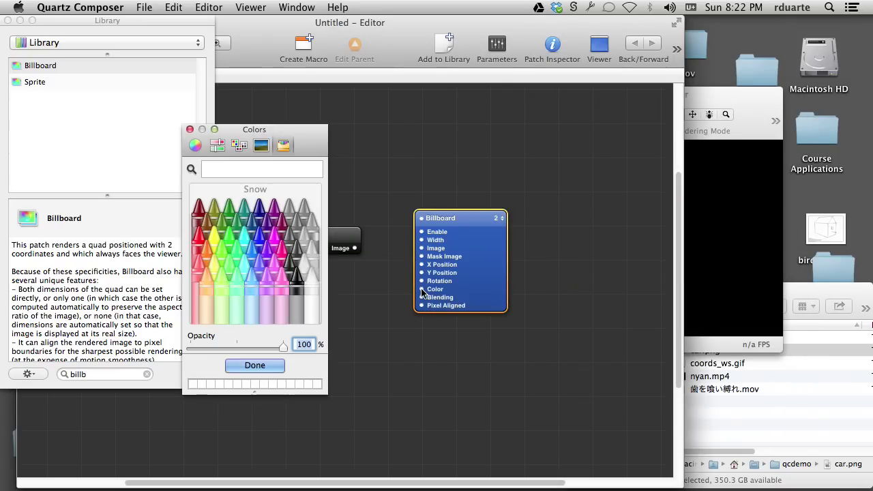
left_click(273, 250)
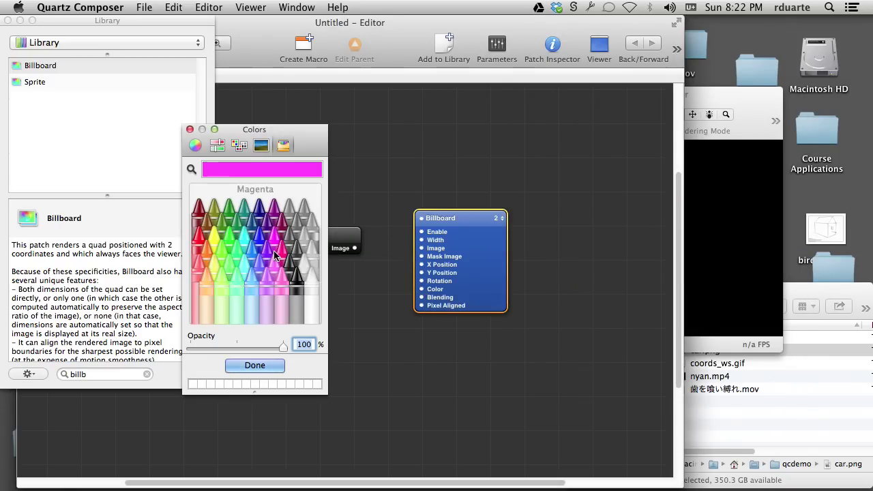
left_click(257, 367)
Reconnect the car image to the Billboard's Image input to show the magenta car
left_click(748, 199)
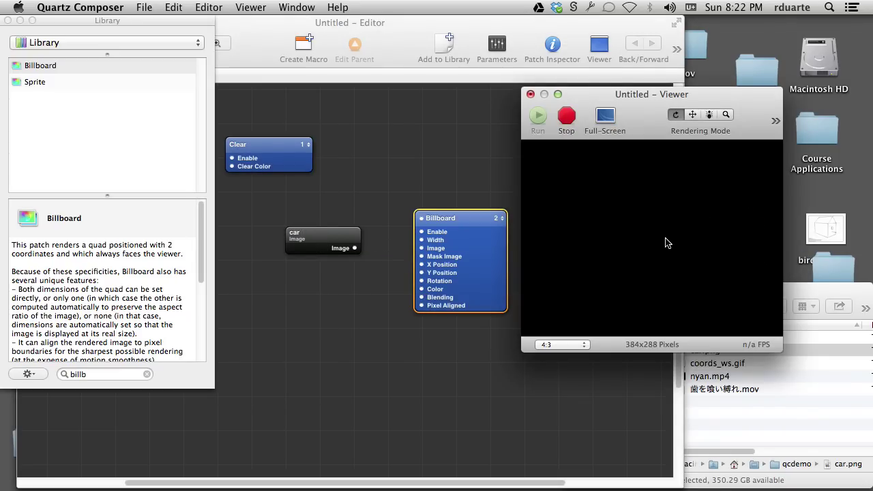
left_click_drag(355, 249, 422, 251)
left_click(756, 161)
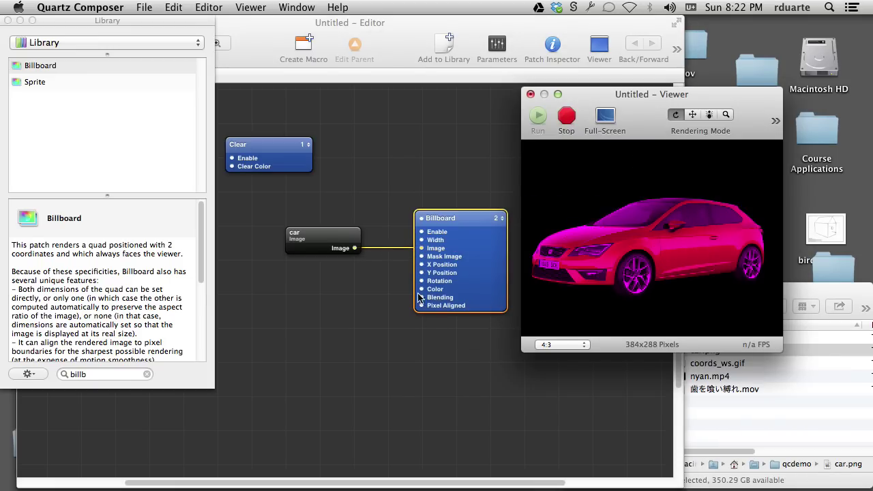
left_click(393, 292)
Unplug the car image and delete the Billboard patch
left_click_drag(420, 249, 446, 229)
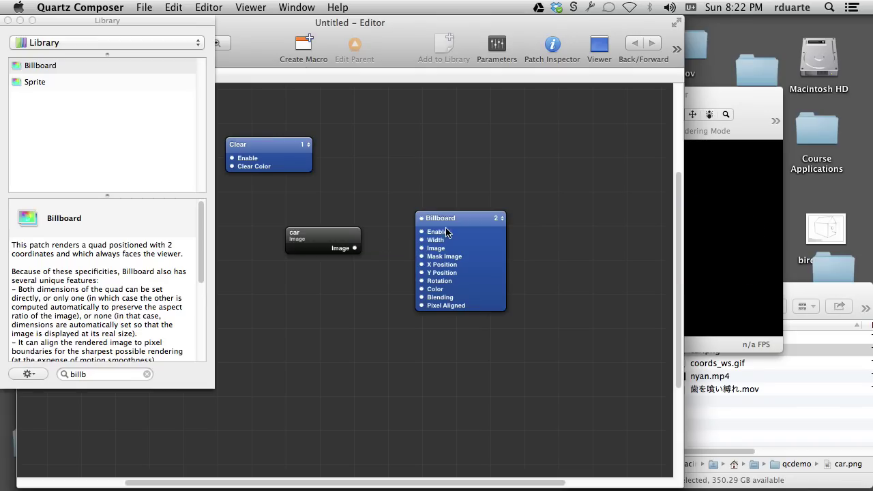
left_click(448, 225)
key("Delete")
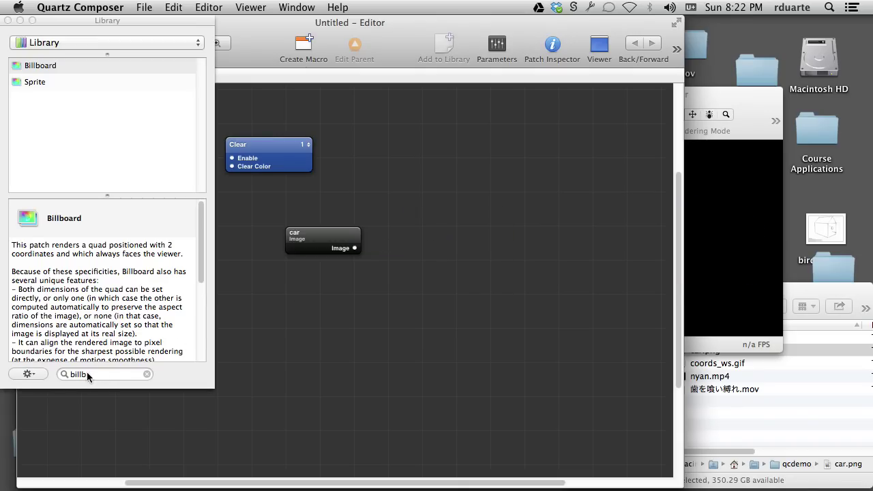
Add a Sprite patch via a 'sprite' library search and position it, rendering a white square
double_click(87, 374)
type("sprite")
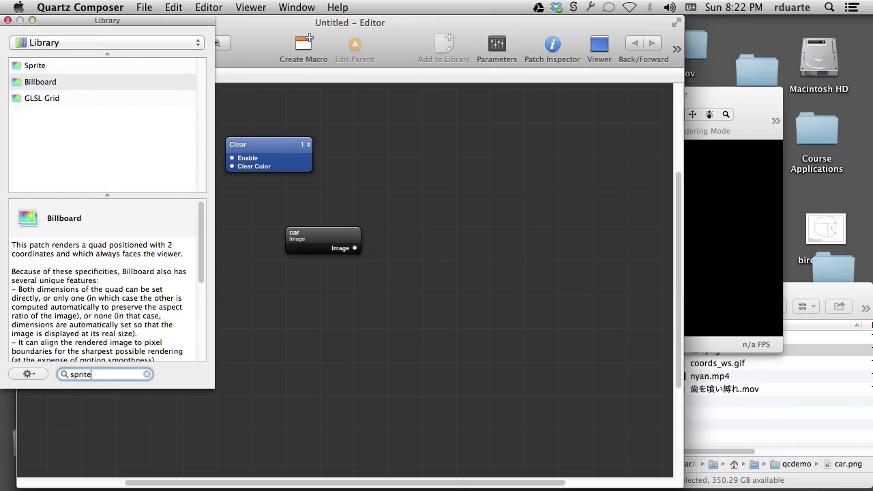
key("Up")
key("Return")
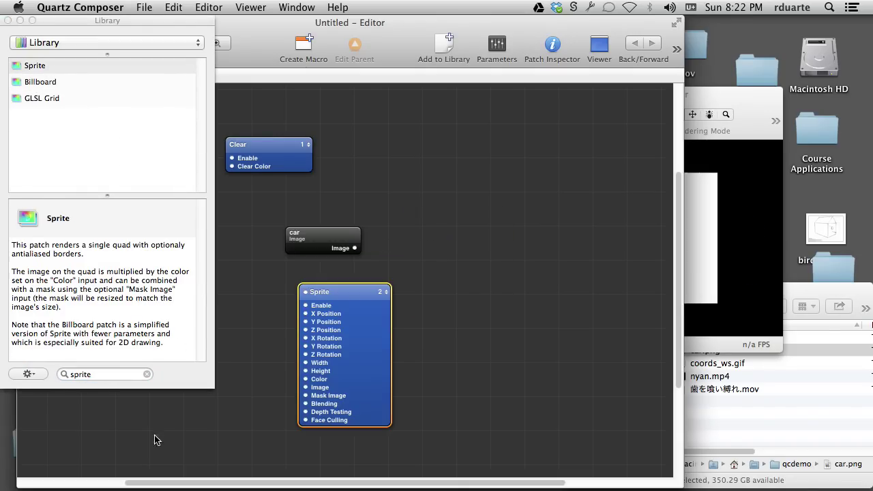
left_click_drag(314, 292, 446, 194)
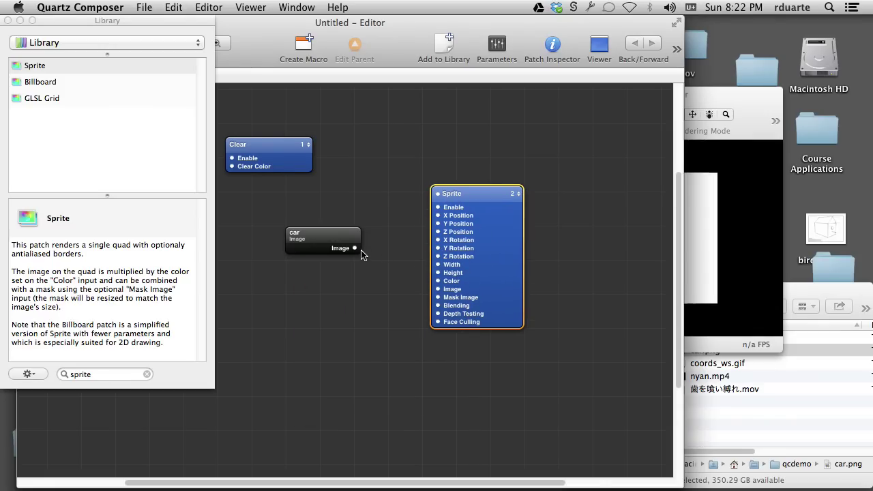
left_click(750, 208)
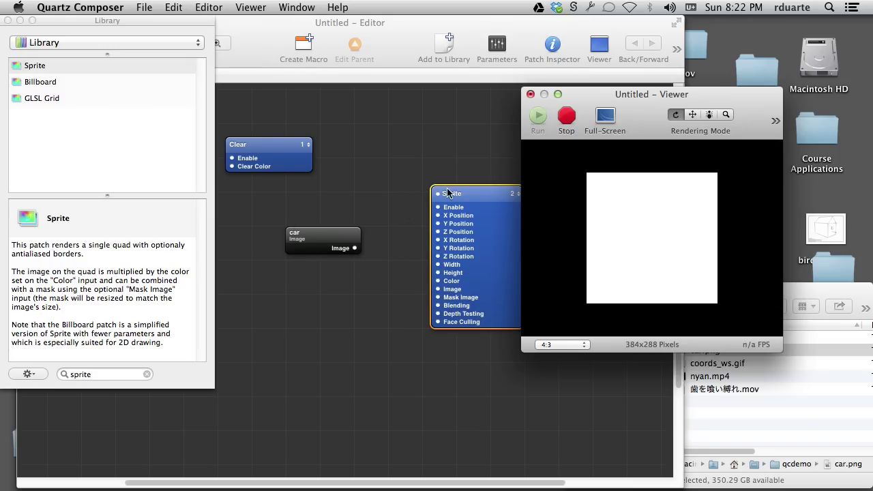
left_click_drag(476, 195, 453, 195)
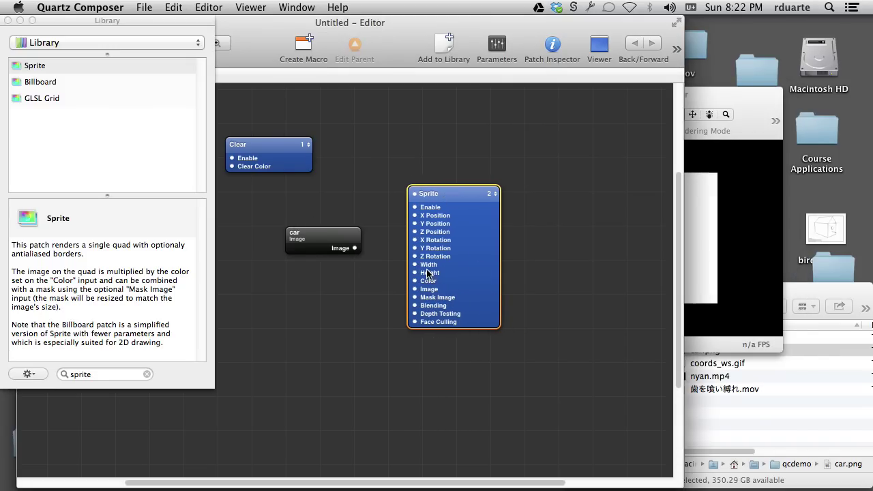
Open the Sprite's input parameters, arrange the windows, and adjust its Z Position
left_click(553, 44)
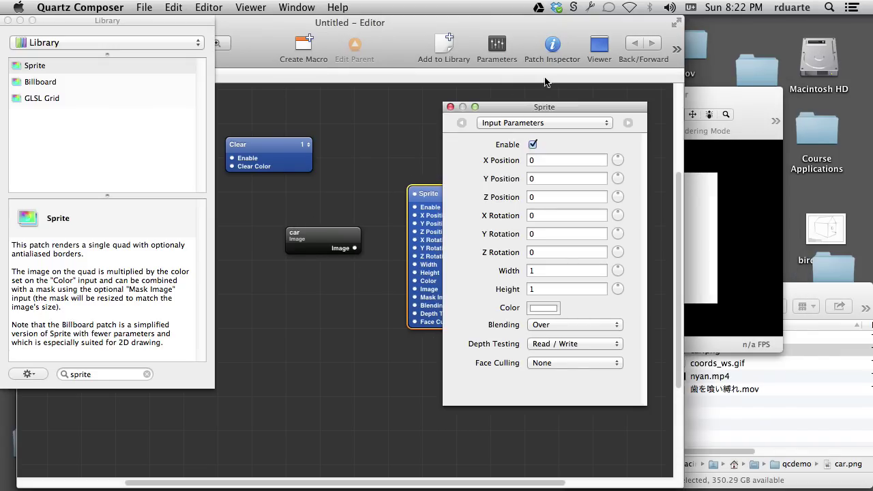
left_click_drag(593, 108, 532, 84)
left_click_drag(709, 101, 827, 120)
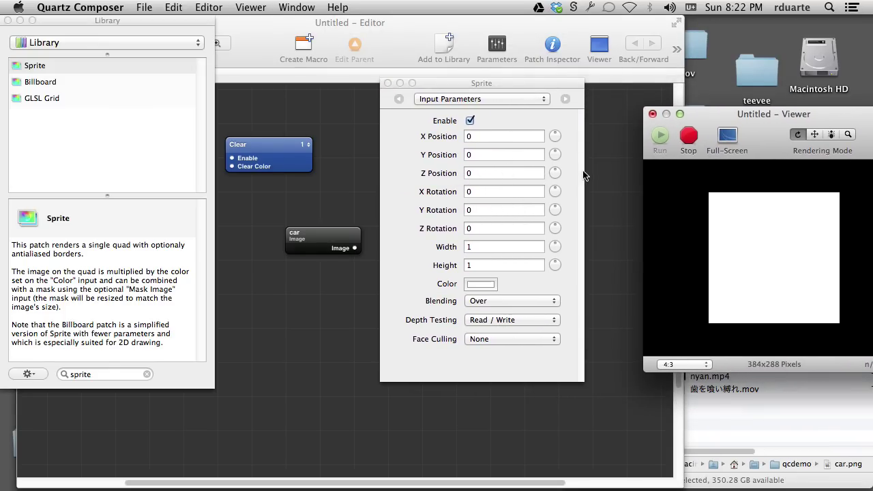
left_click_drag(555, 168, 556, 146)
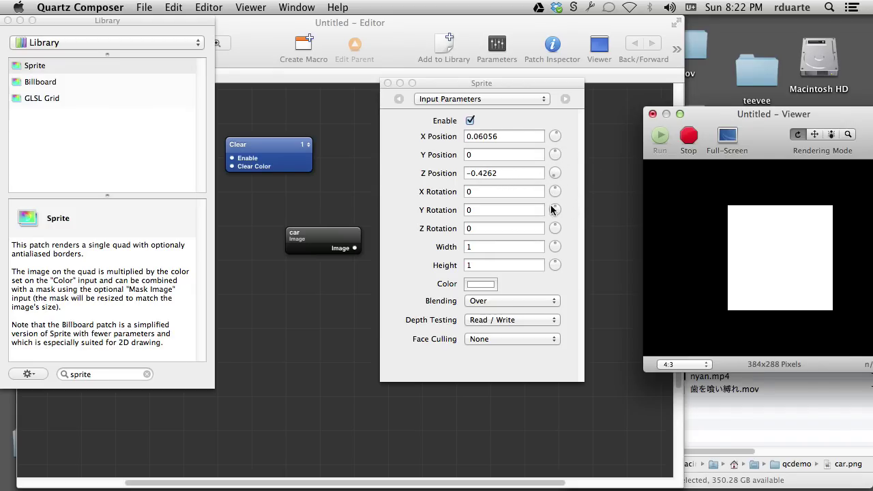
Rotate the quad 45 around Z into a diamond, then reset Z Rotation to 0
left_click_drag(556, 227, 525, 266)
double_click(512, 229)
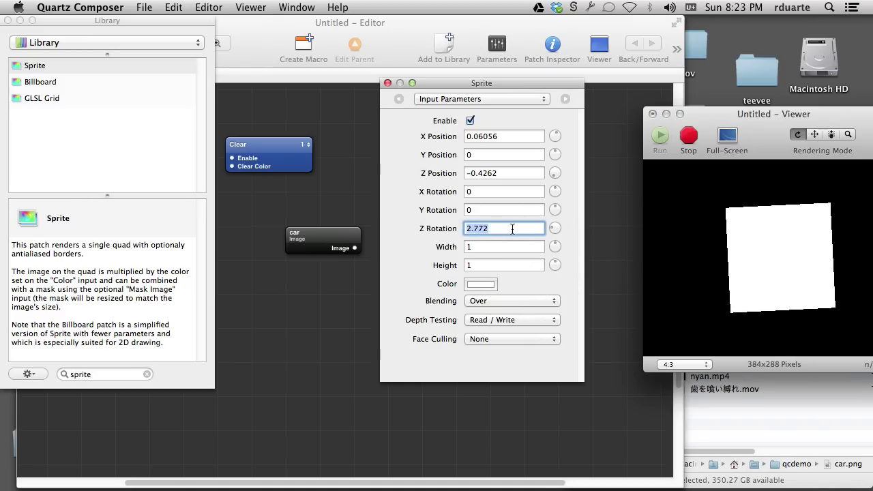
type("45")
key("Return")
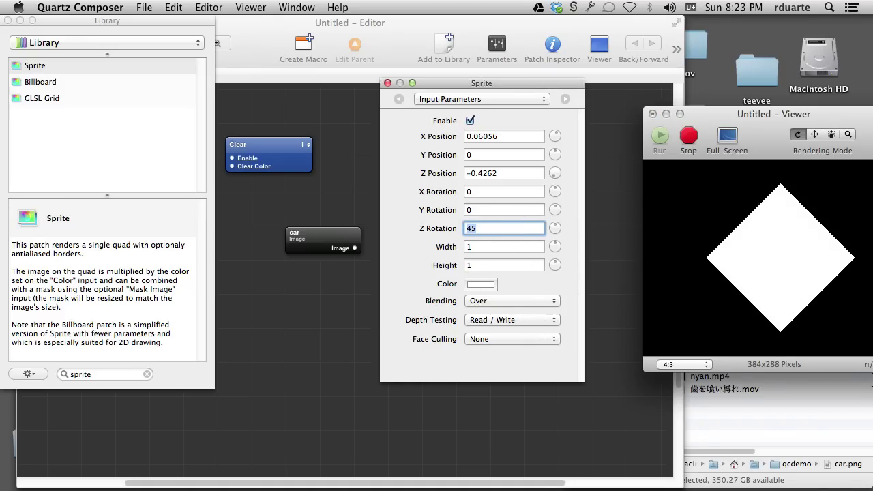
type("20")
key("BackSpace")
key("BackSpace")
type("0")
key("Return")
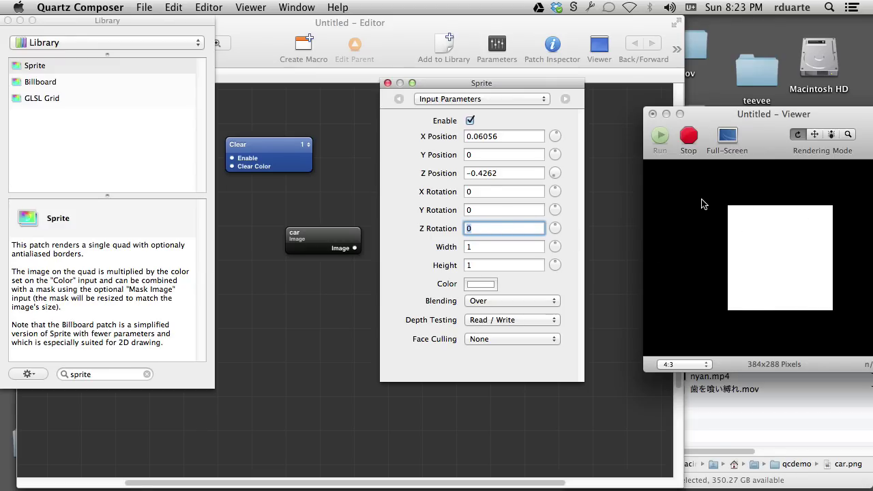
Tilt the quad with an X Rotation of 45, then reset it to 0
left_click(478, 192)
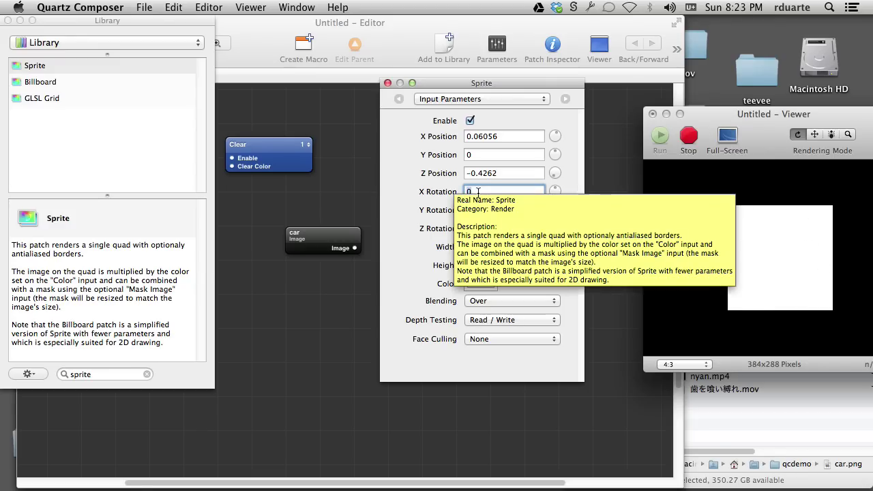
type("45")
key("Return")
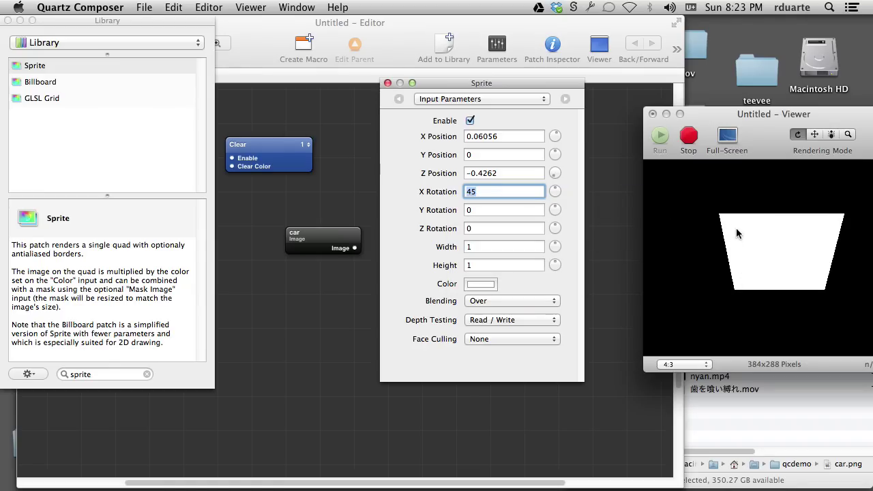
type("0")
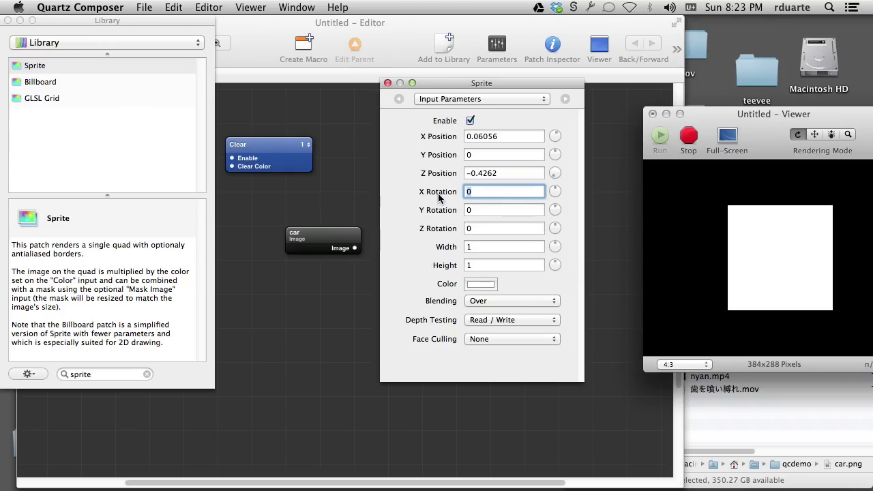
Set the Sprite's Height to 0.5, halving the quad
left_click(475, 248)
left_click(477, 266)
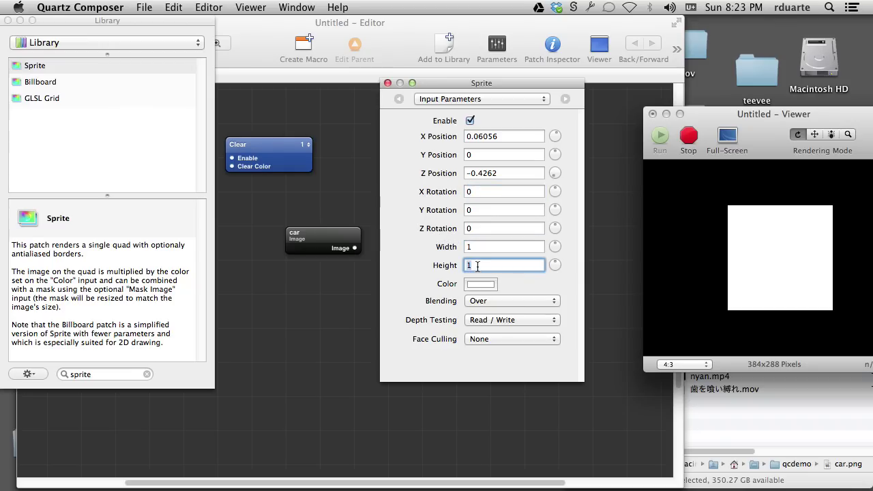
type("0.5")
key("Return")
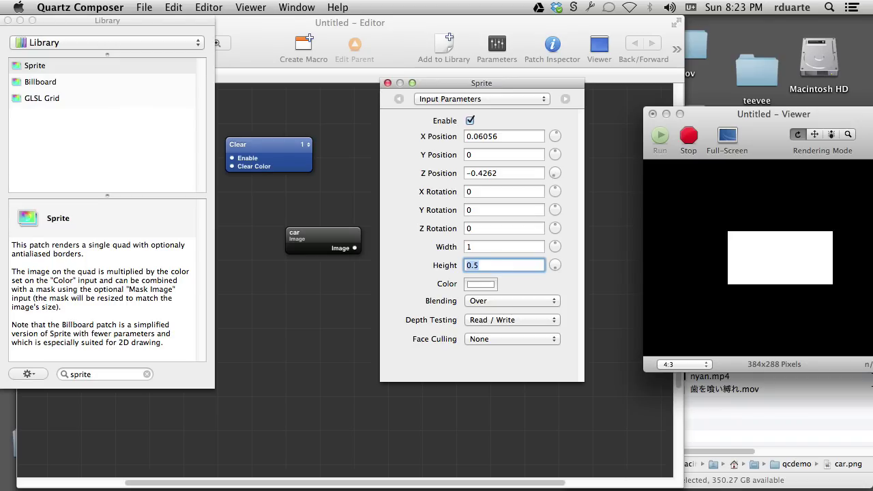
Close the inspector, connect the car image to the Sprite, and set Height to 0.1
left_click(388, 82)
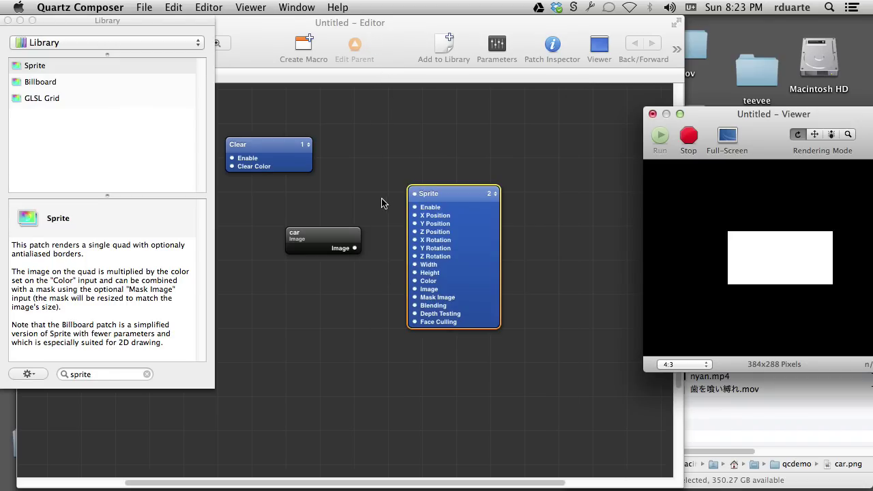
left_click_drag(356, 251, 416, 293)
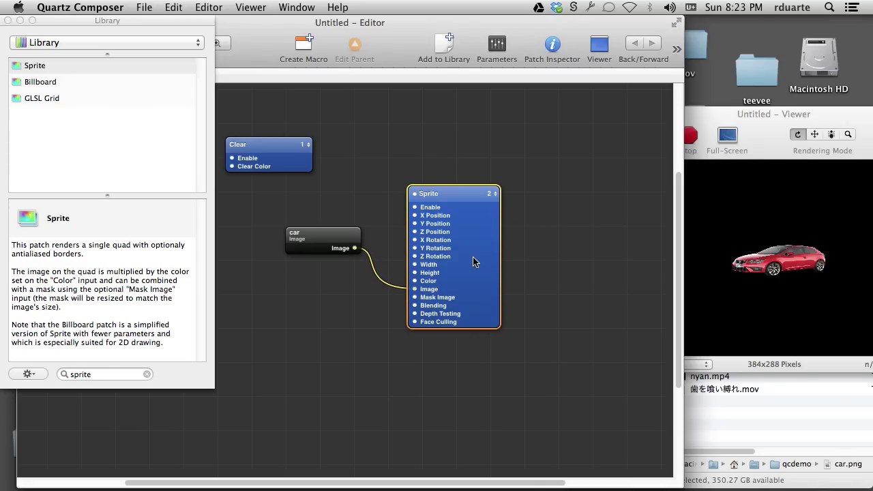
double_click(419, 273)
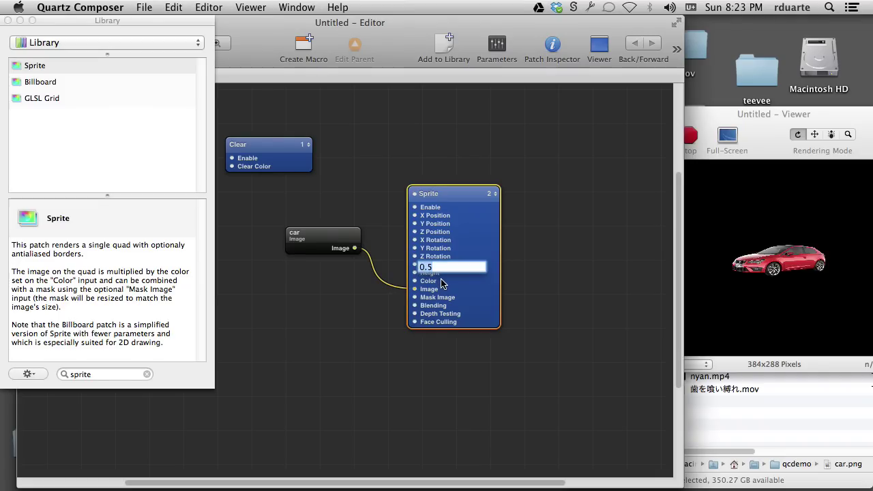
type("0.1")
key("Return")
Rearrange the patches and set the Sprite's Width to 2, stretching the car
left_click(551, 266)
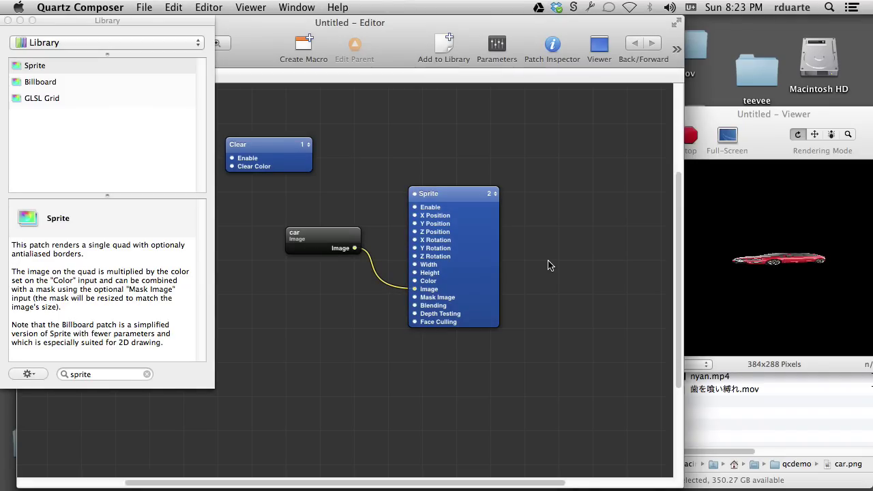
left_click_drag(455, 204, 513, 151)
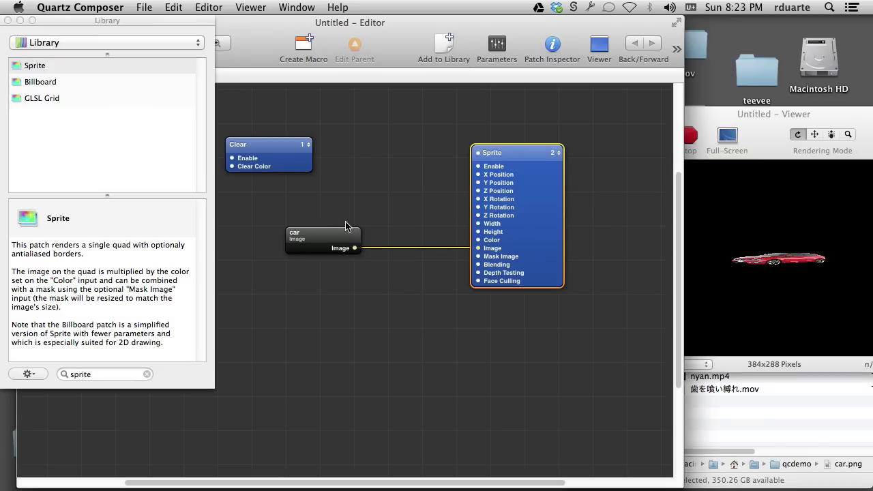
left_click_drag(346, 232, 361, 215)
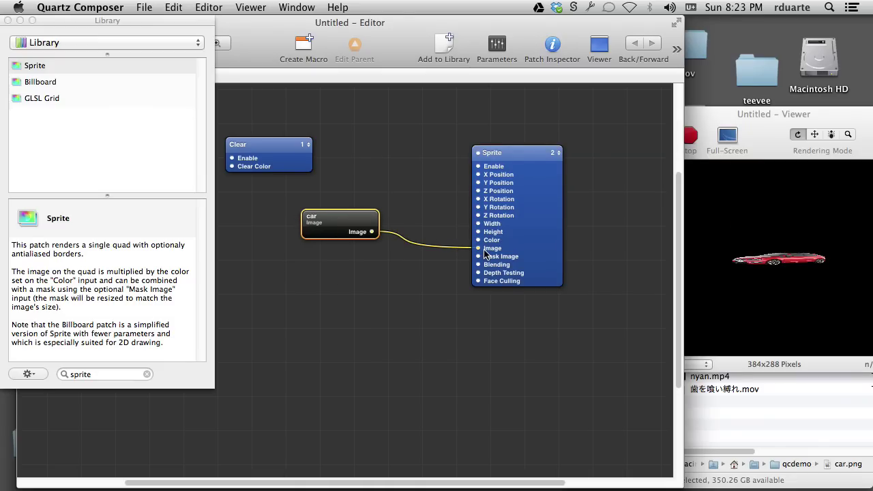
left_click_drag(360, 217, 339, 241)
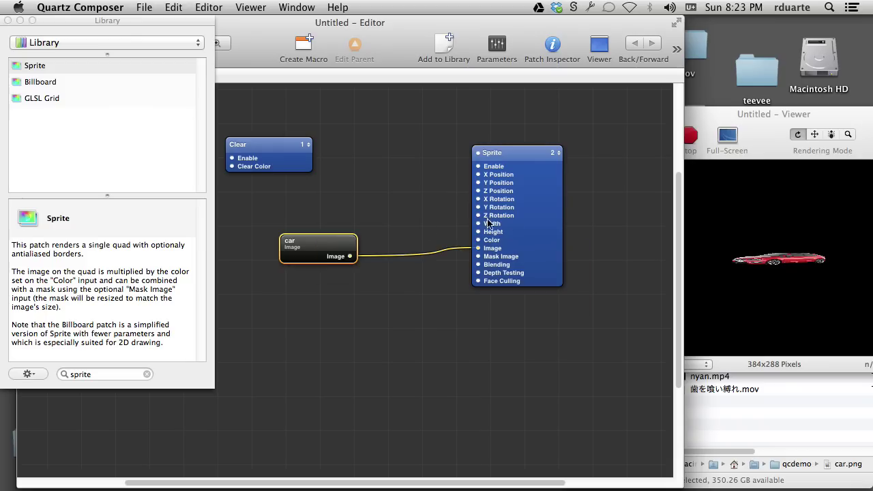
double_click(478, 223)
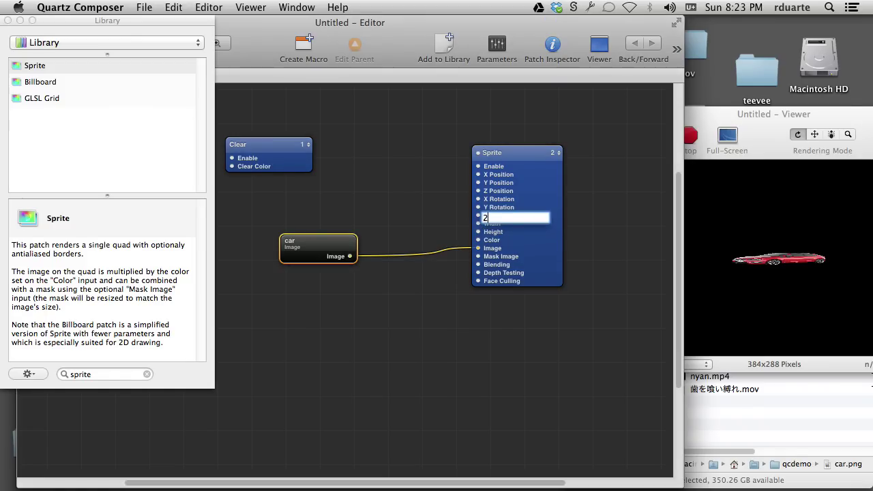
key("Return")
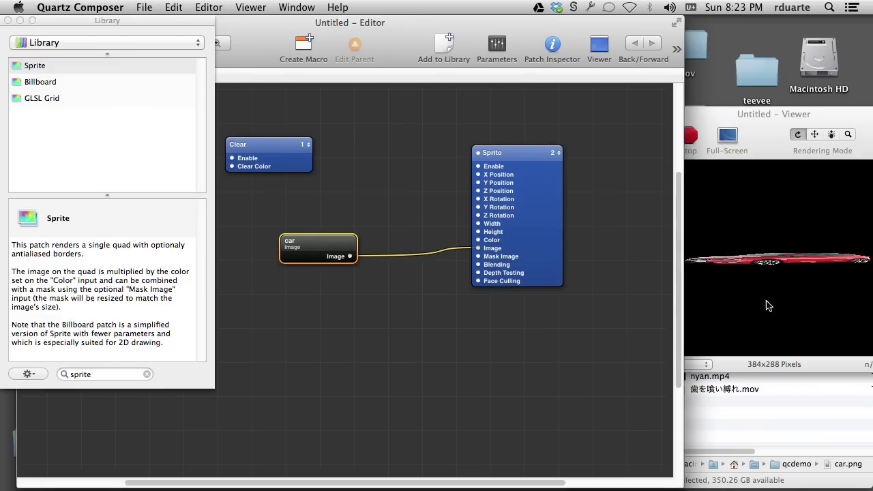
mouse_move(300, 244)
left_mouse_down()
mouse_move(314, 211)
mouse_move(331, 208)
mouse_move(292, 233)
left_mouse_up()
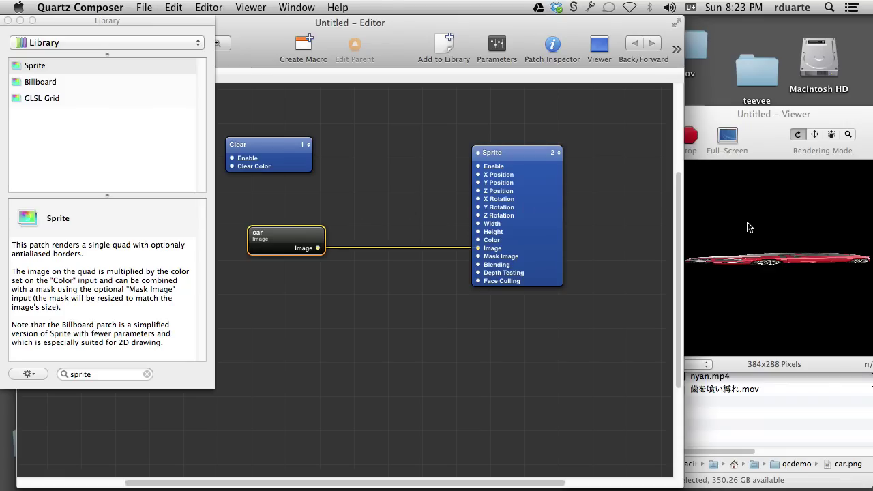
Add an Image Dimensions patch via an 'image dimen' search and place it between car and Sprite
left_click(386, 219)
left_click(87, 373)
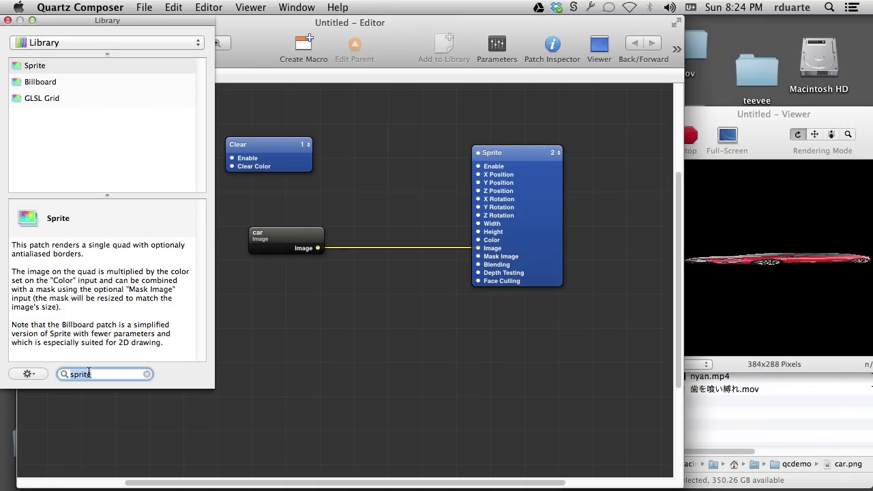
type("image dimen")
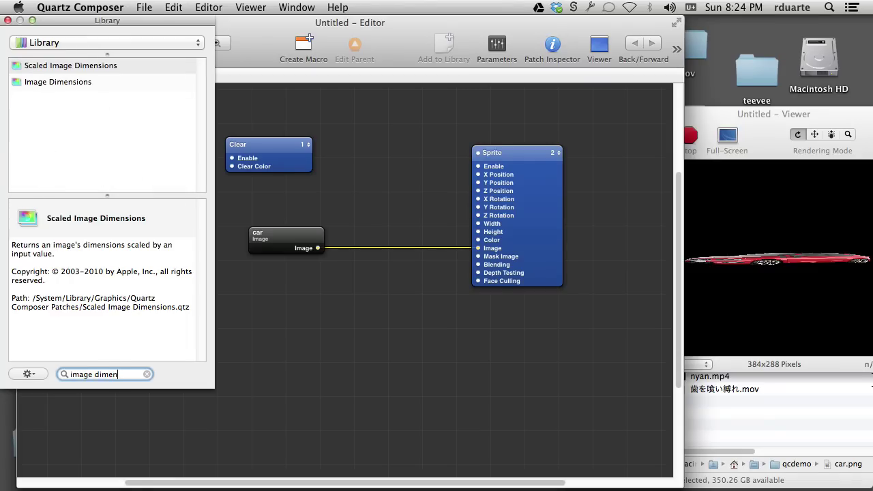
double_click(65, 82)
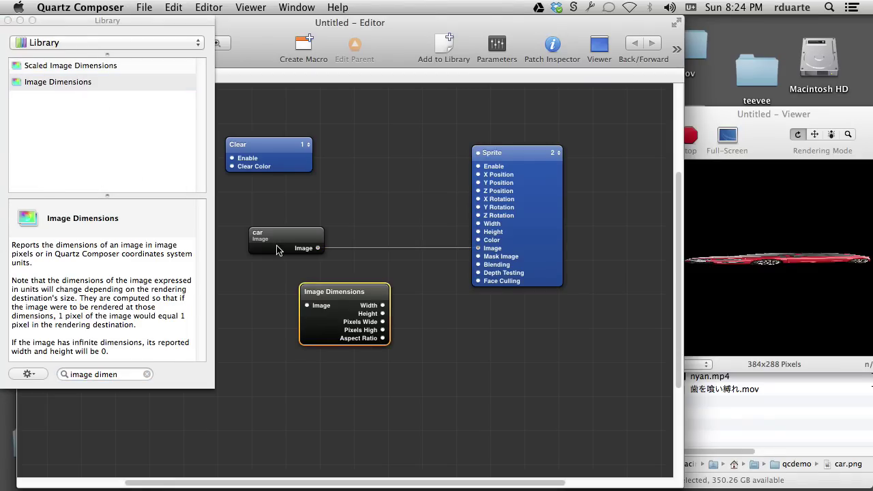
left_click_drag(346, 294, 387, 173)
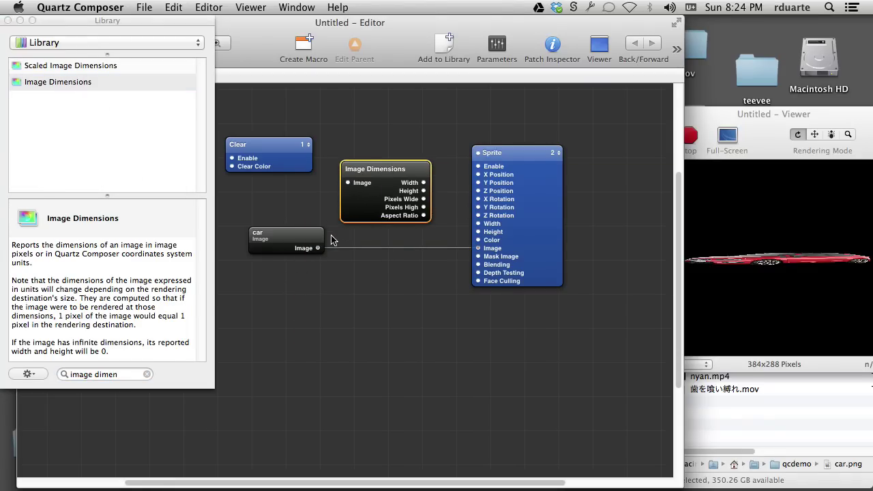
left_click_drag(317, 236, 348, 182)
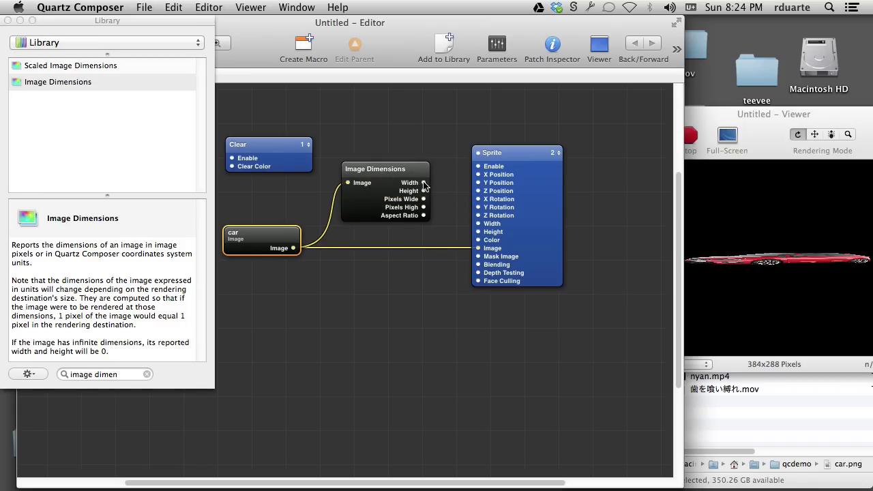
Try driving the Sprite's Width and Height from the image dimensions, then unplug those cables
left_click_drag(423, 183, 478, 223)
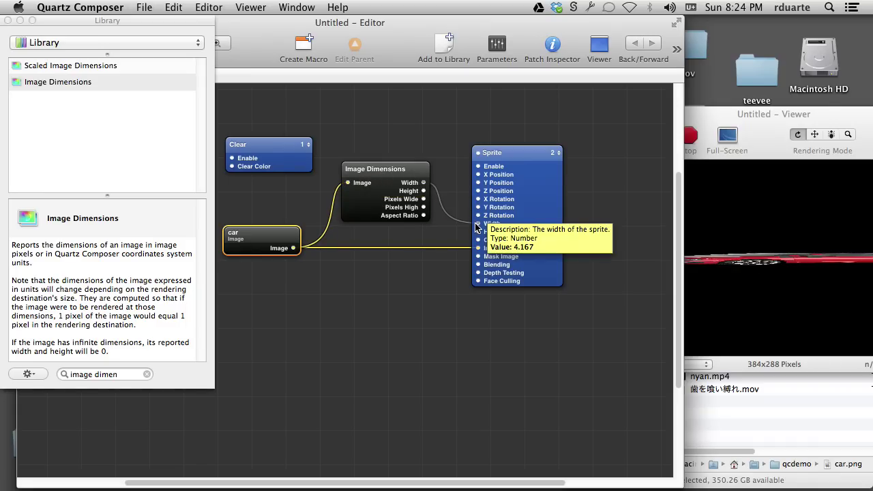
left_click_drag(423, 191, 478, 233)
left_click(696, 193)
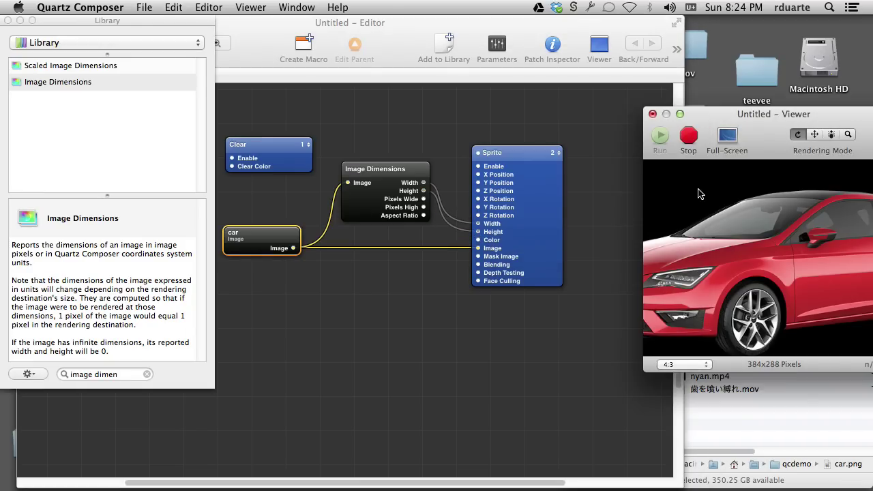
left_click(444, 189)
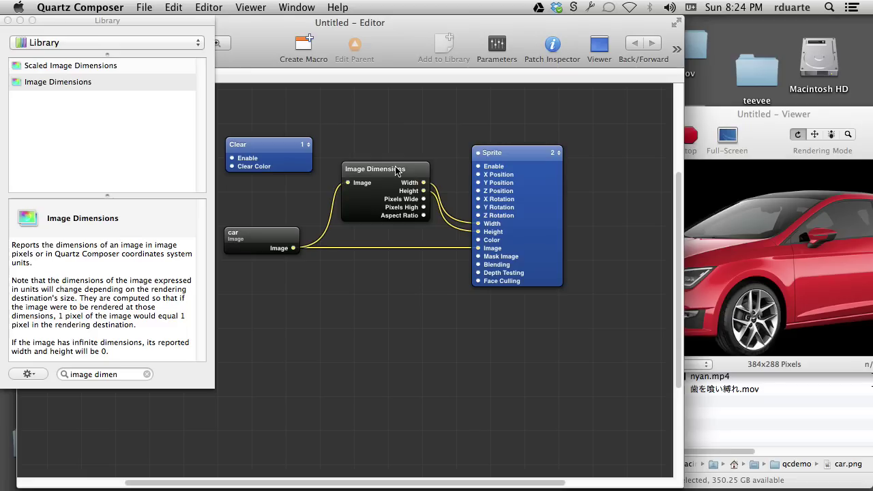
left_click(400, 169)
mouse_move(425, 187)
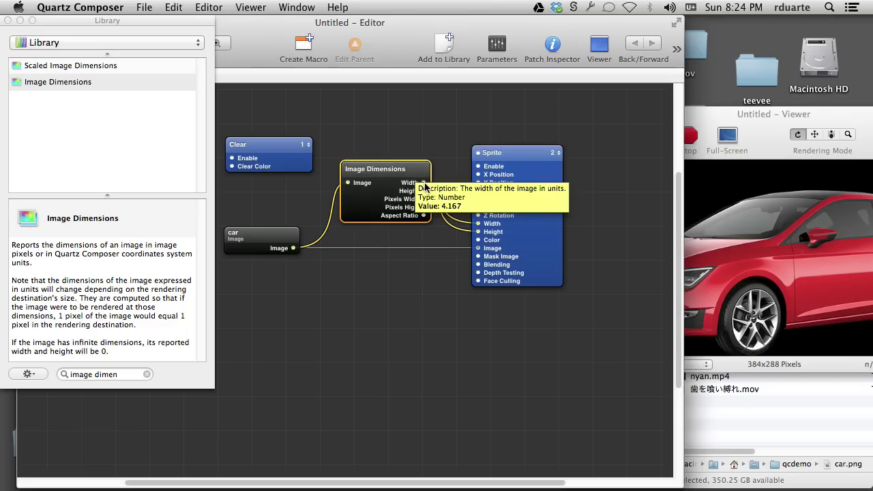
left_click_drag(425, 186, 469, 236)
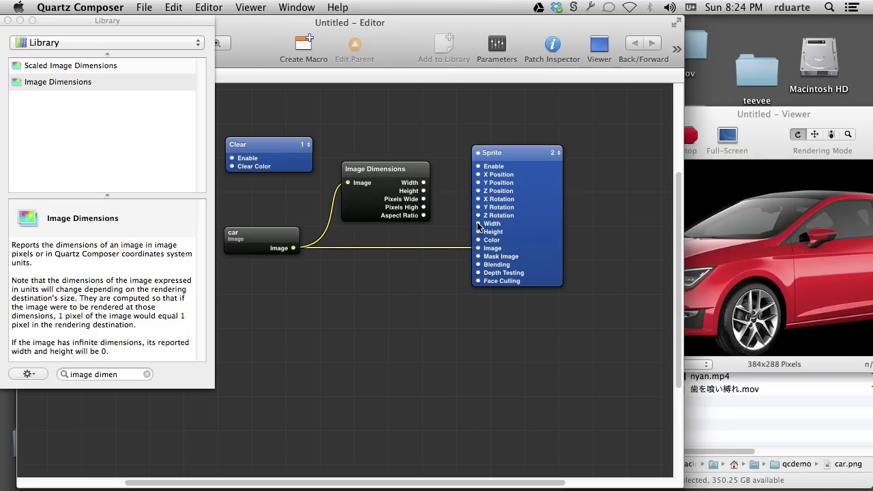
Give the Sprite a fixed Width of 2 and reposition the preview window
double_click(478, 224)
type("2")
key("Return")
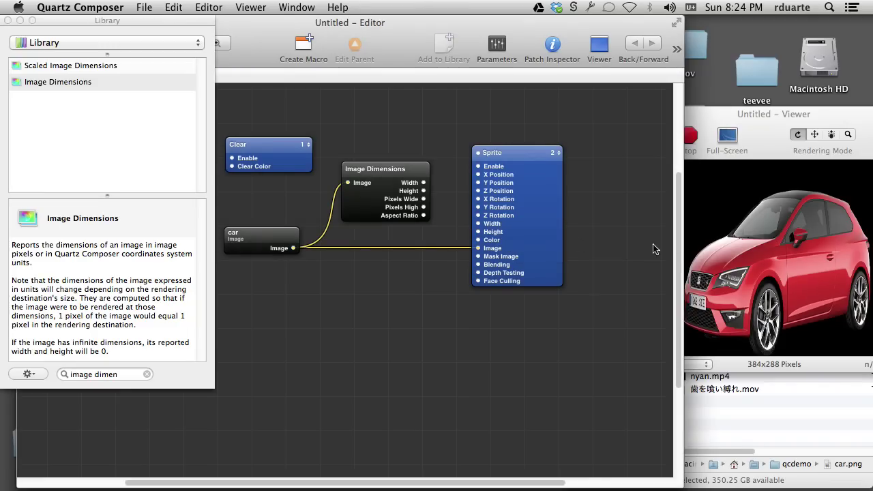
left_click_drag(766, 123, 711, 108)
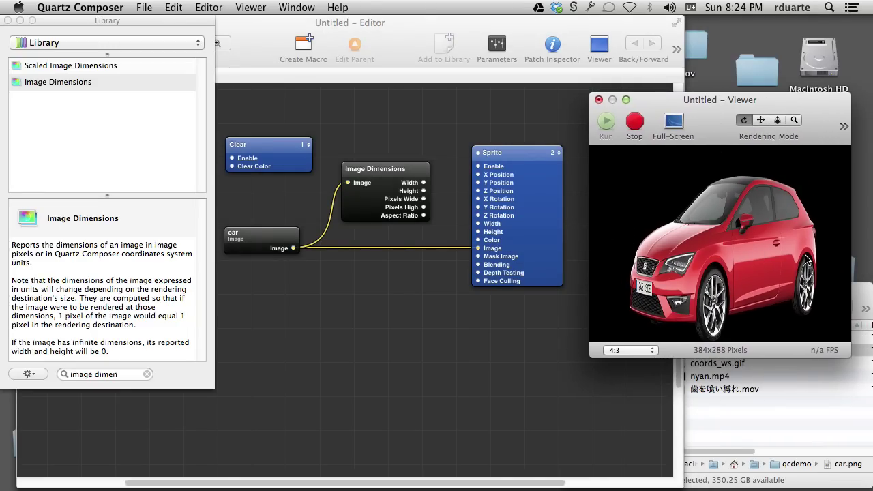
left_click(460, 233)
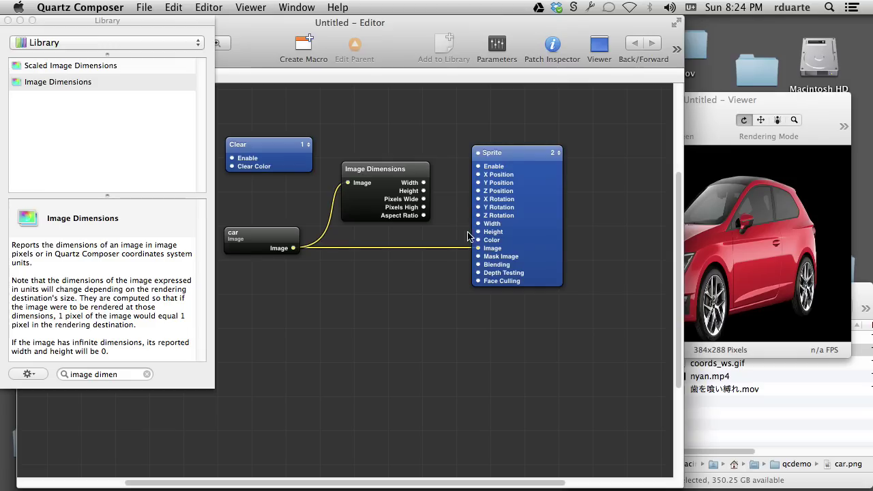
Move the Sprite right and add a Math patch via a 'math' search between Image Dimensions and Sprite
left_click(517, 153)
left_click_drag(517, 152, 578, 153)
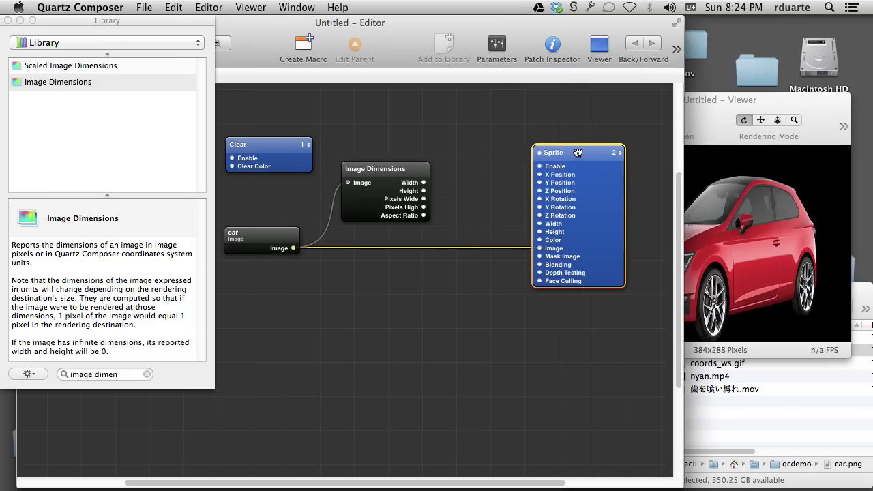
left_click(462, 196)
key("super+Return")
type("math")
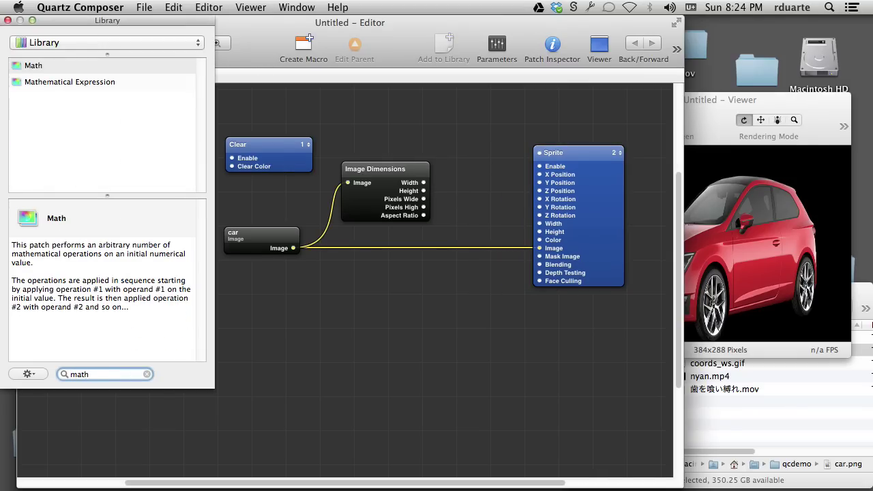
key("Return")
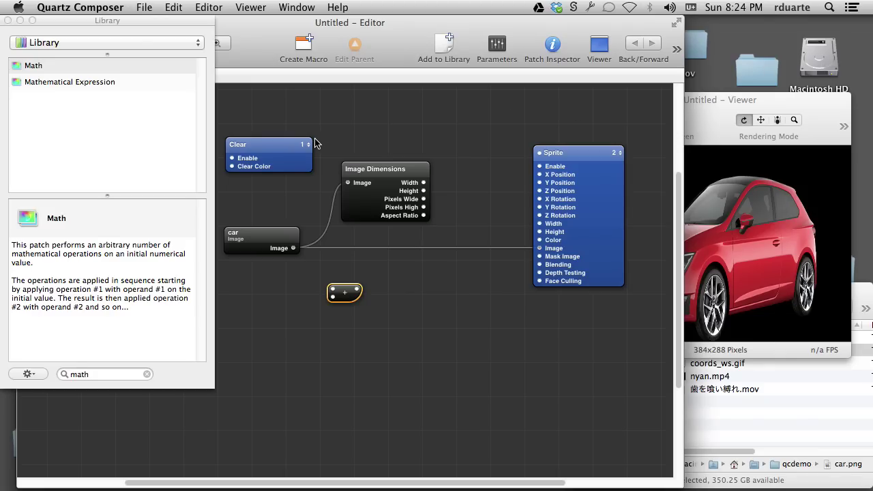
left_click_drag(348, 291, 480, 185)
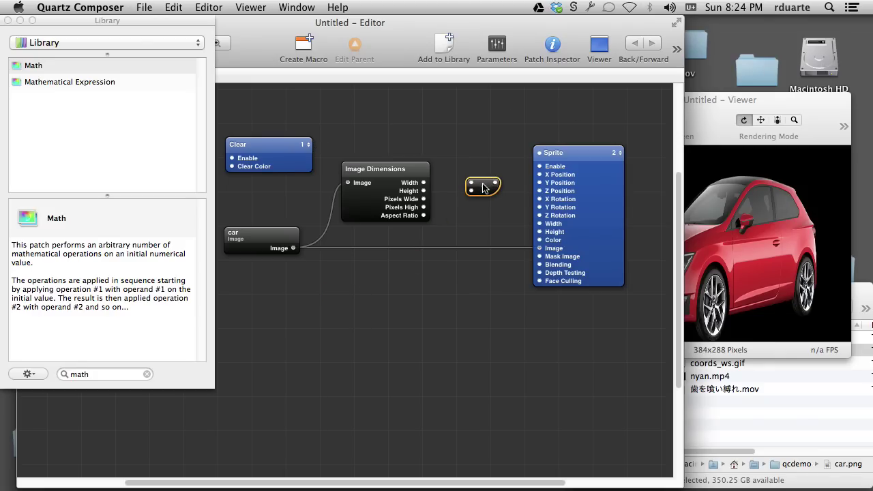
Set the Math patch to divide with a starting value of 2
left_click(483, 189)
left_click(506, 221)
left_click(484, 189)
left_click(507, 234)
left_click_drag(423, 183, 456, 190)
left_click_drag(471, 185, 462, 183)
double_click(470, 185)
type("2")
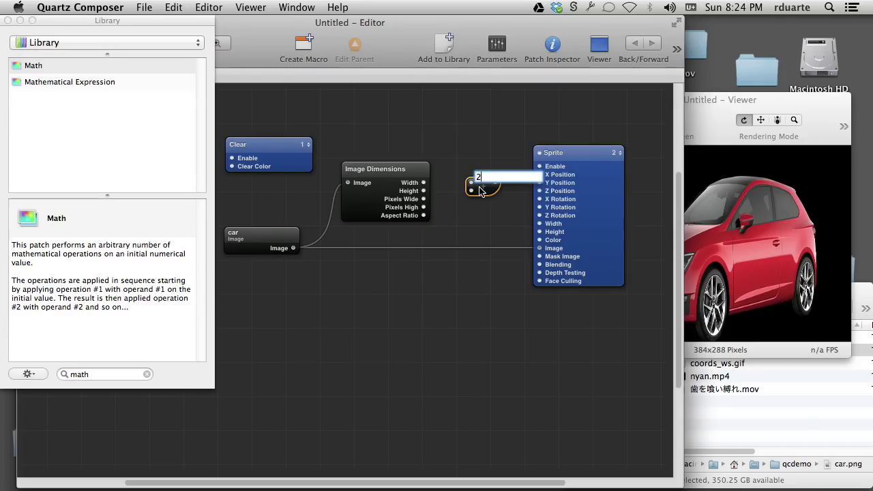
key("Return")
Feed the Aspect Ratio into the Math divisor and preview the render full screen
left_click_drag(424, 215, 539, 231)
left_click(693, 221)
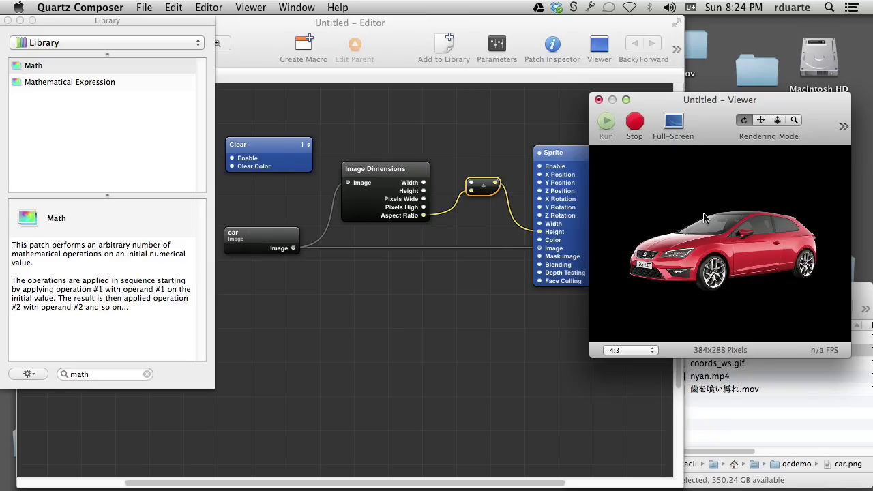
left_click(673, 121)
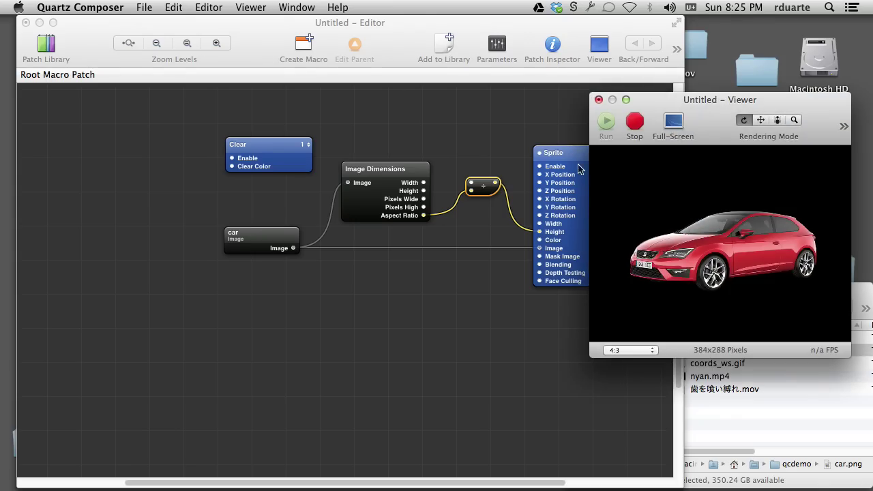
left_click(579, 170)
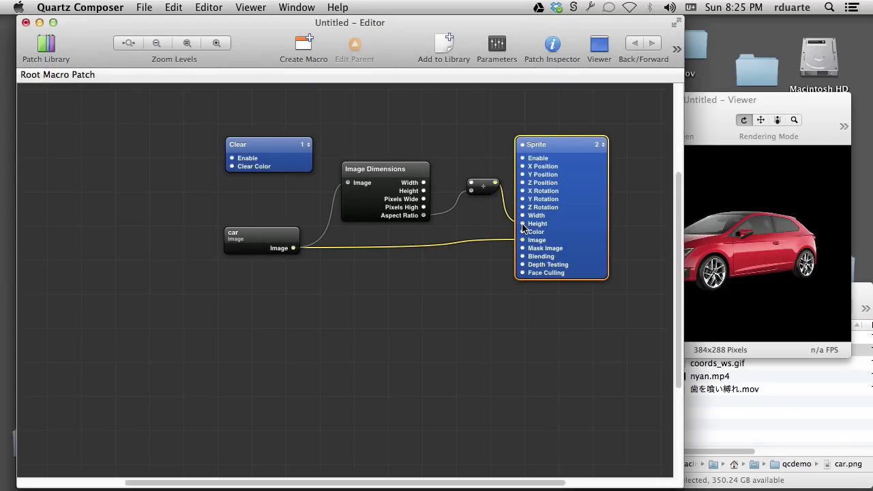
Set the Sprite's Z Position and X Position to 0 in its inspector
key("super+i")
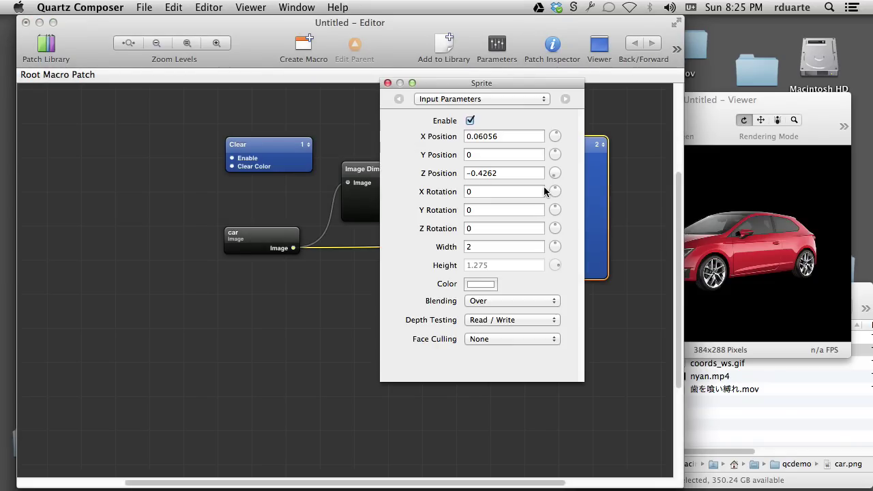
left_click(519, 172)
double_click(519, 172)
type("0")
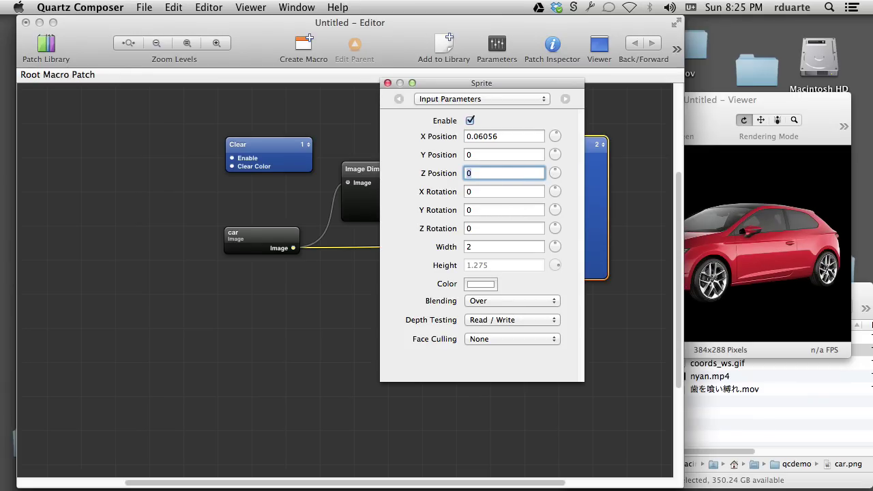
left_click(542, 137)
double_click(542, 137)
type("0")
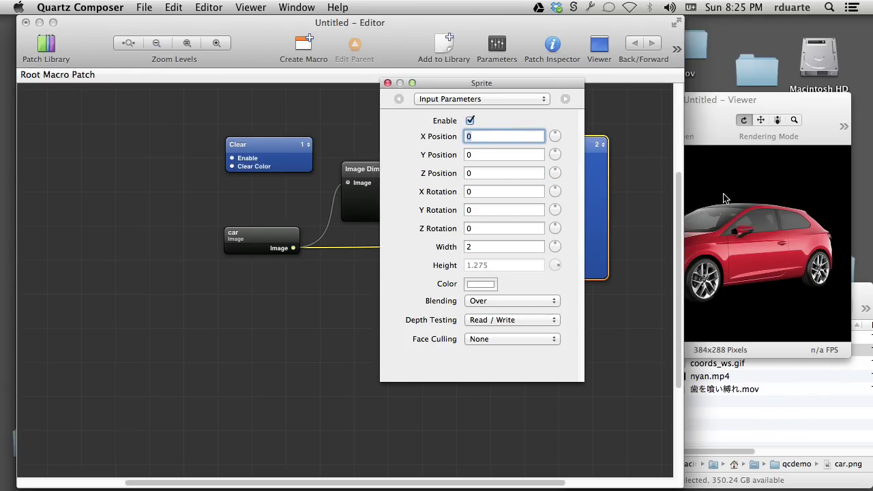
Close the inspector and tidy the layout by moving the Math and Clear patches
left_click(725, 198)
left_click(341, 122)
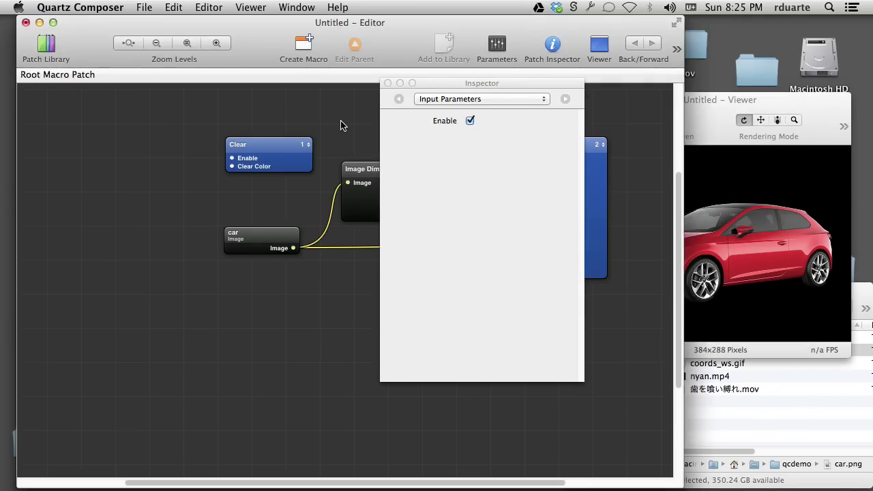
left_click(388, 83)
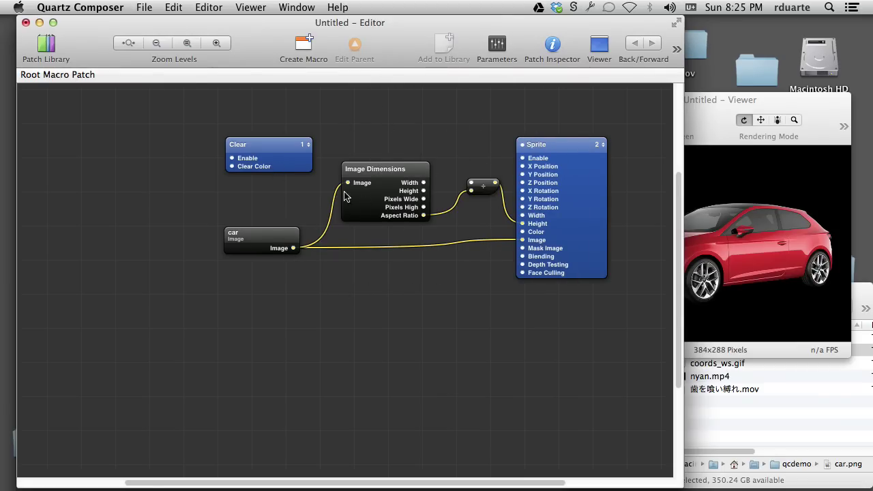
left_click_drag(478, 186, 465, 210)
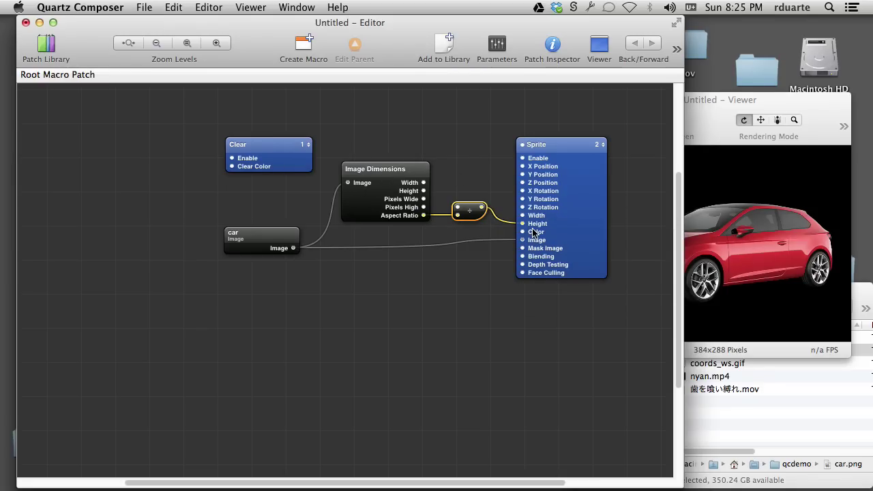
left_click(714, 117)
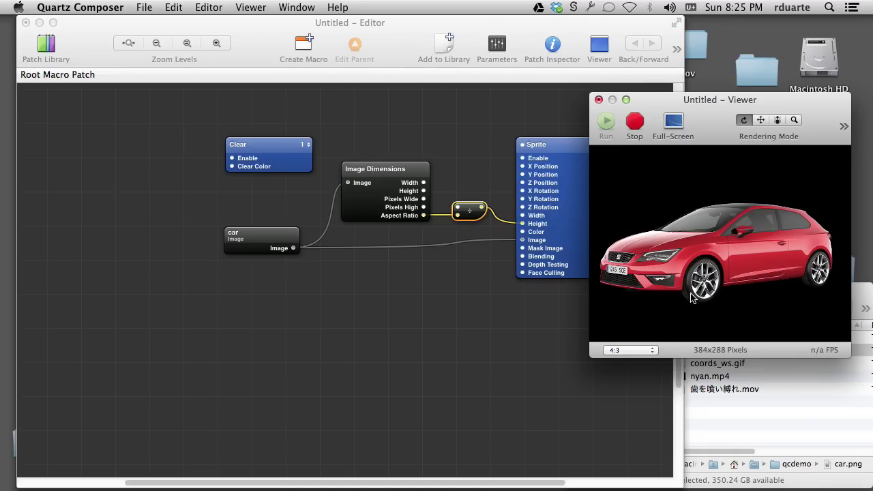
mouse_move(283, 150)
left_mouse_down()
mouse_move(234, 101)
mouse_move(270, 140)
left_mouse_up()
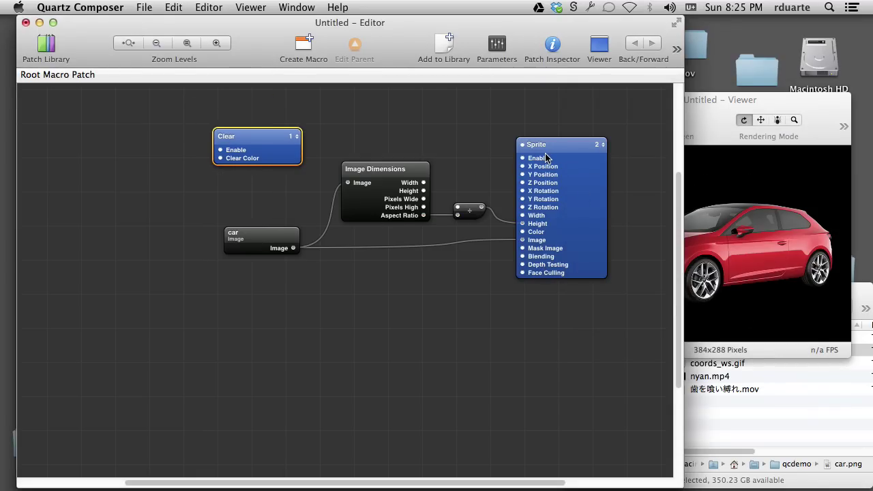